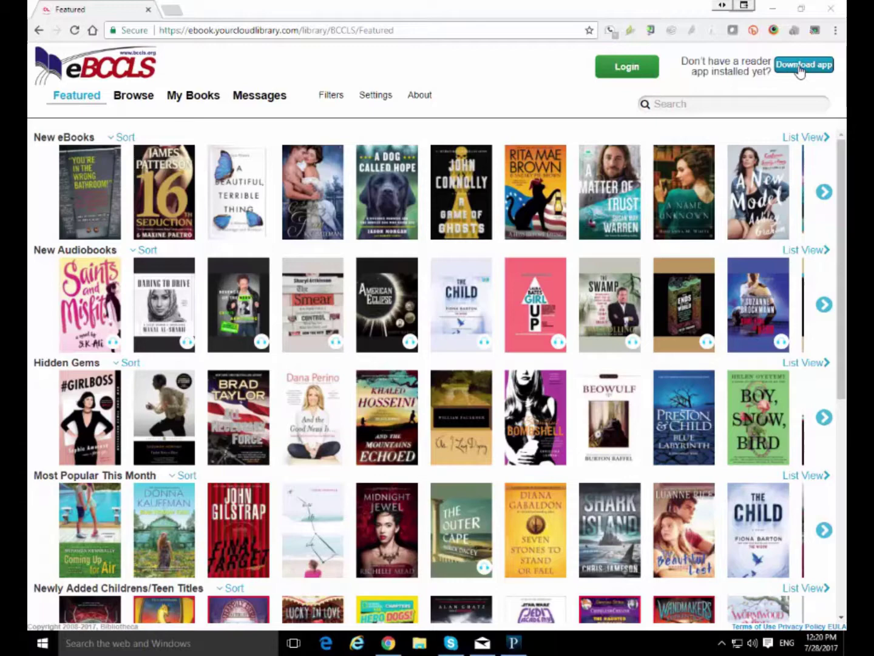
click(172, 10)
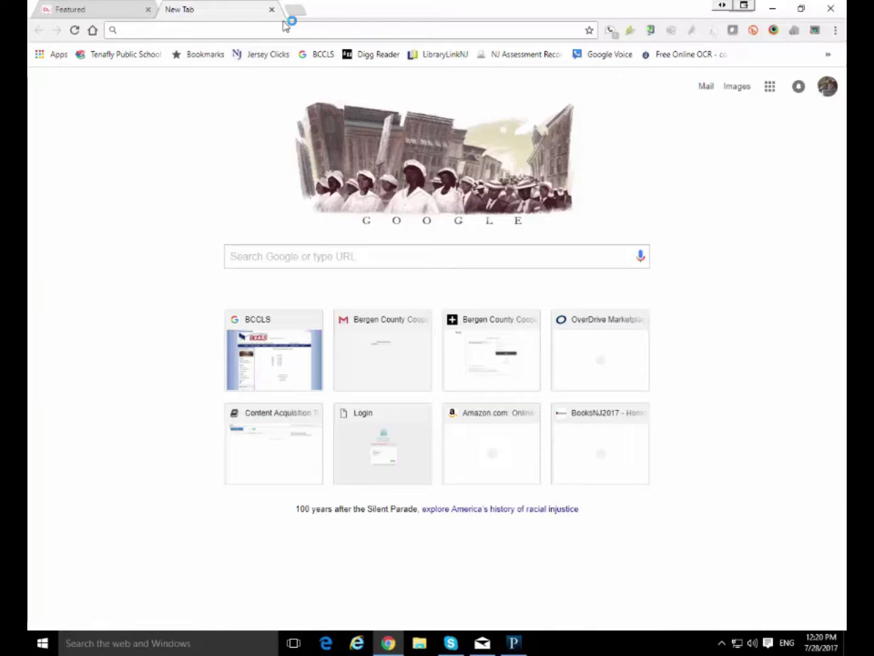
text(www.yourclo)
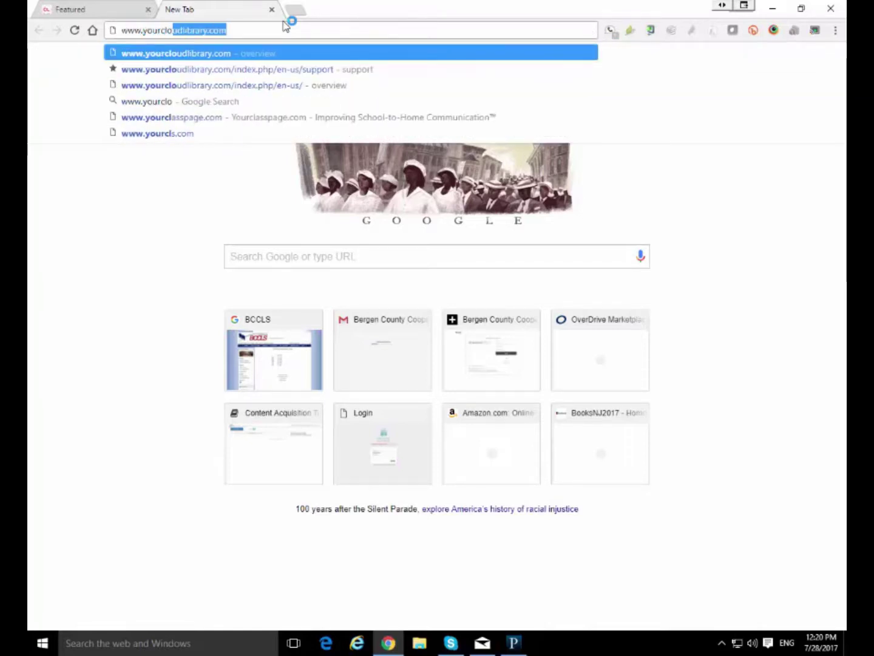
text(udlibrary.co)
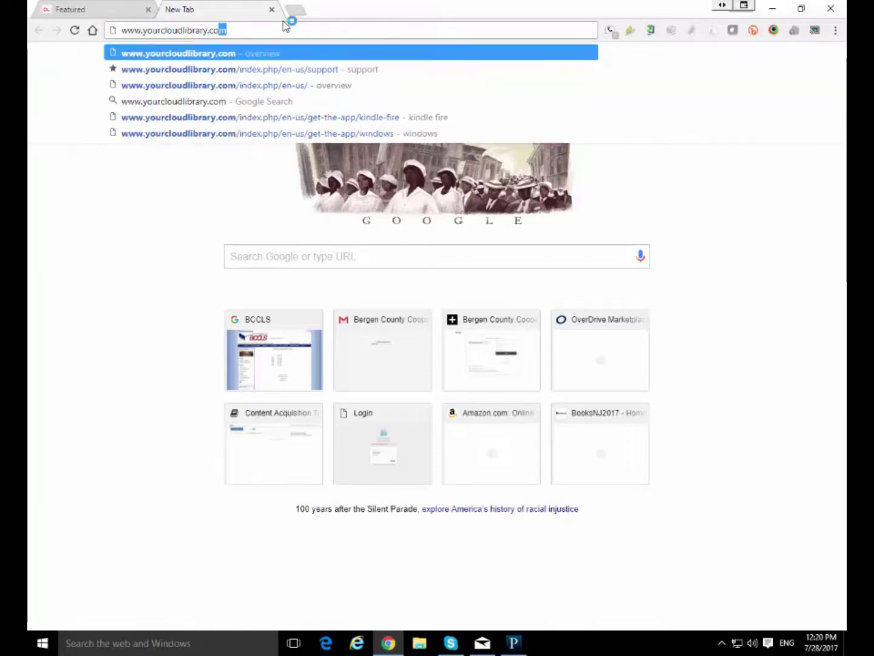
key(Return)
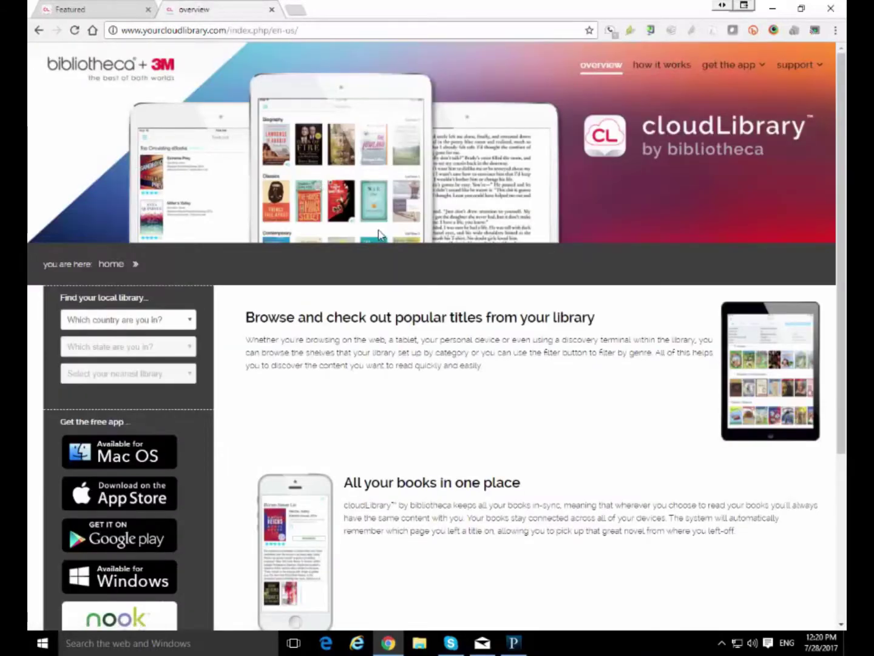
scroll(423, 256, down, 1)
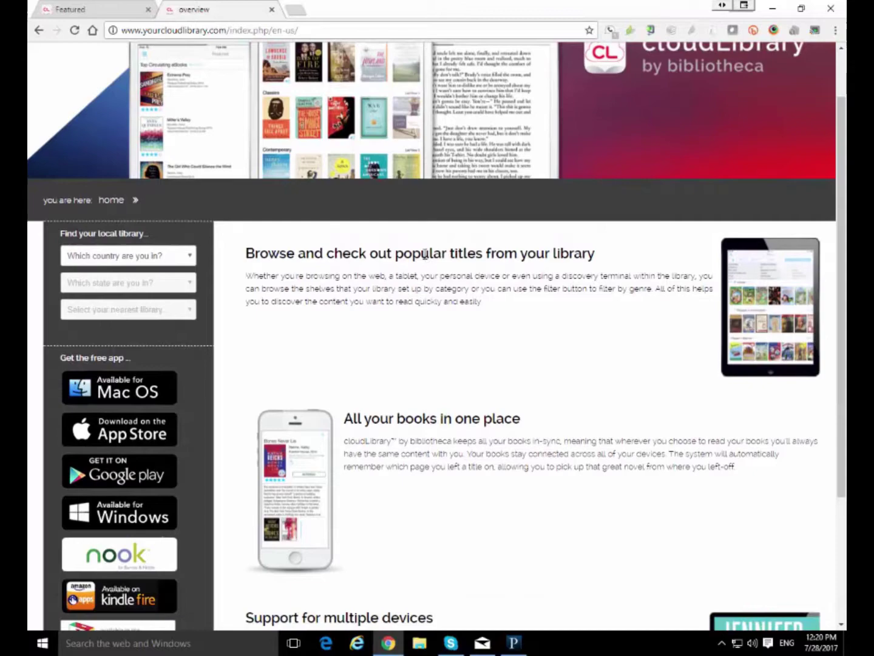
scroll(357, 155, up, 1)
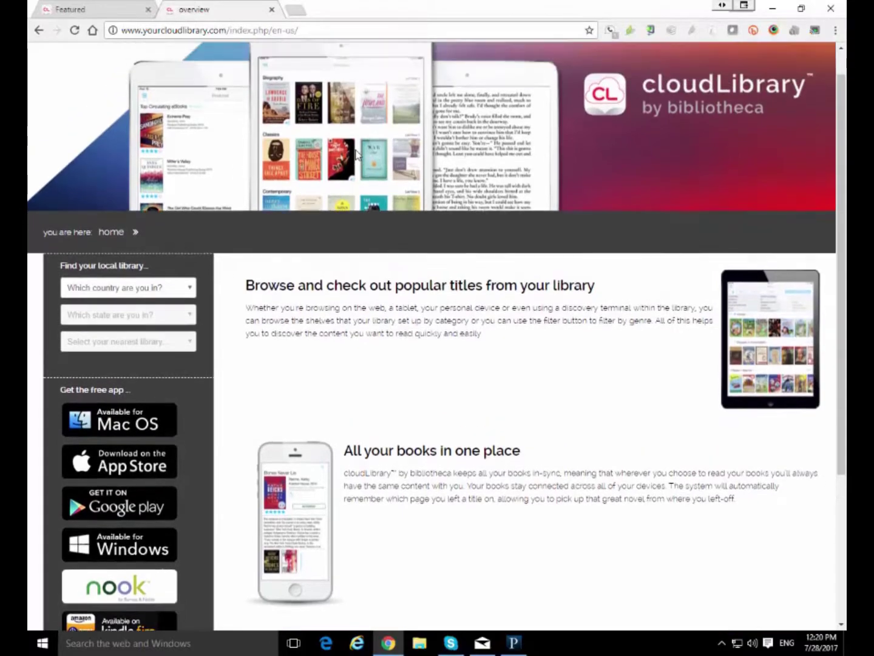
scroll(125, 159, down, 4)
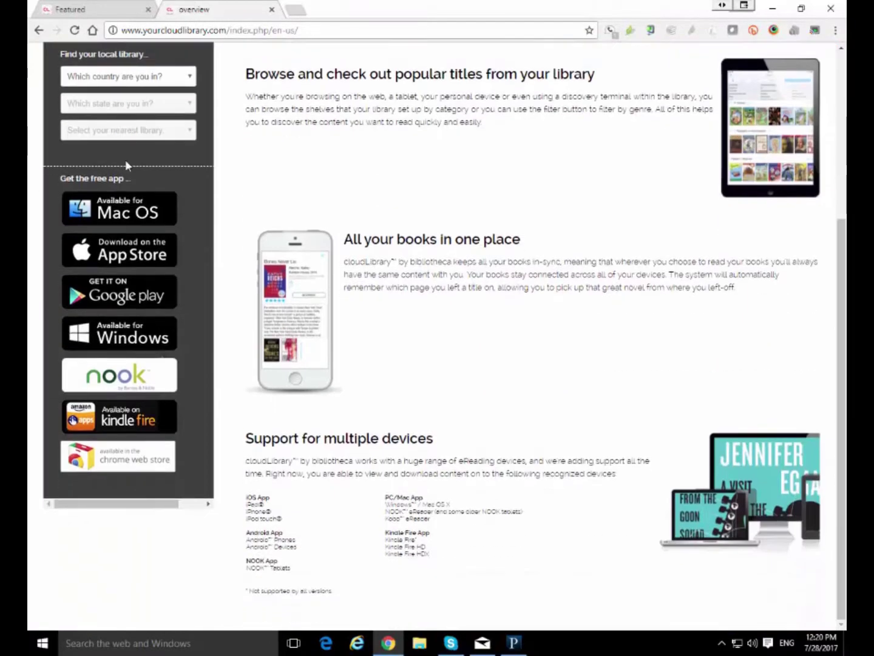
- Open the Windows PC App Installation page and highlight its installation description
click(111, 215)
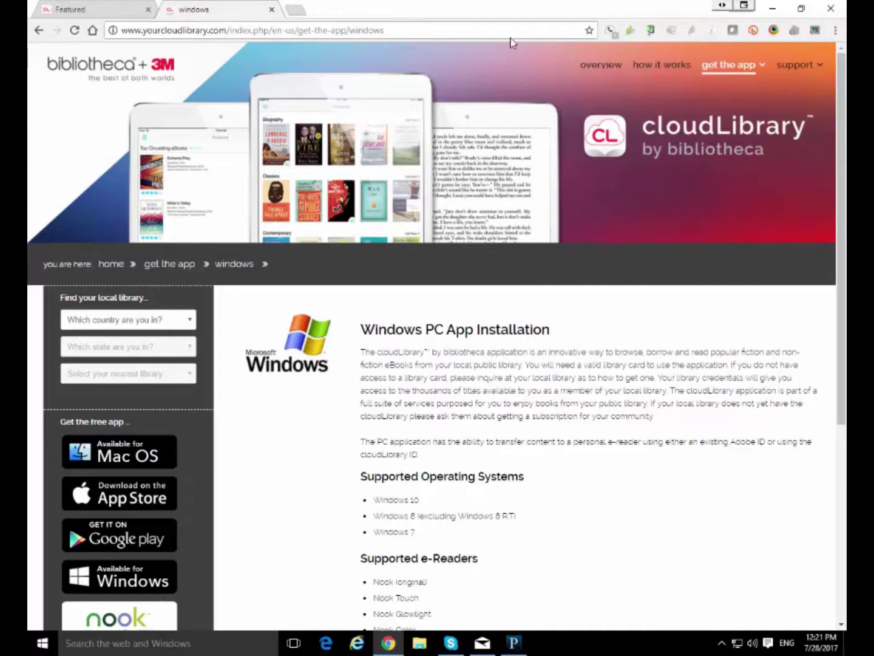
scroll(556, 309, down, 3)
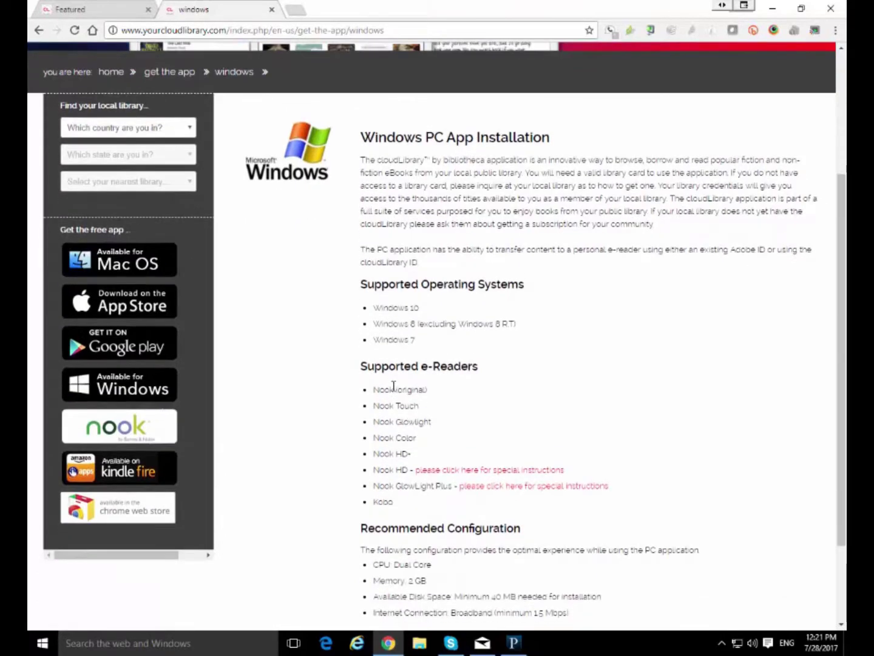
drag(358, 313, 460, 344)
click(459, 344)
- Highlight the Supported e-Readers list, including Nook (original)
drag(378, 367, 388, 388)
click(405, 370)
drag(374, 389, 417, 506)
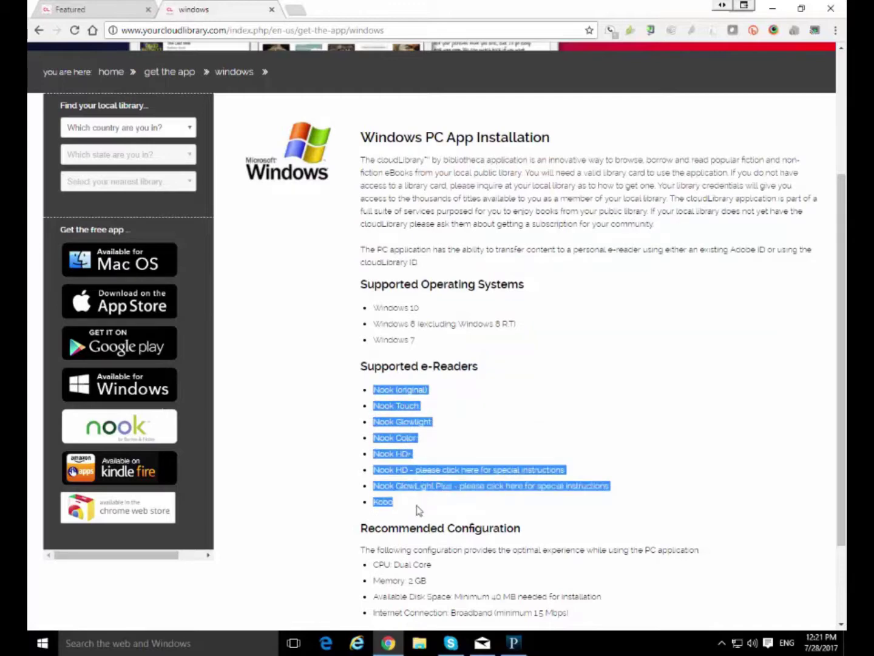
click(417, 506)
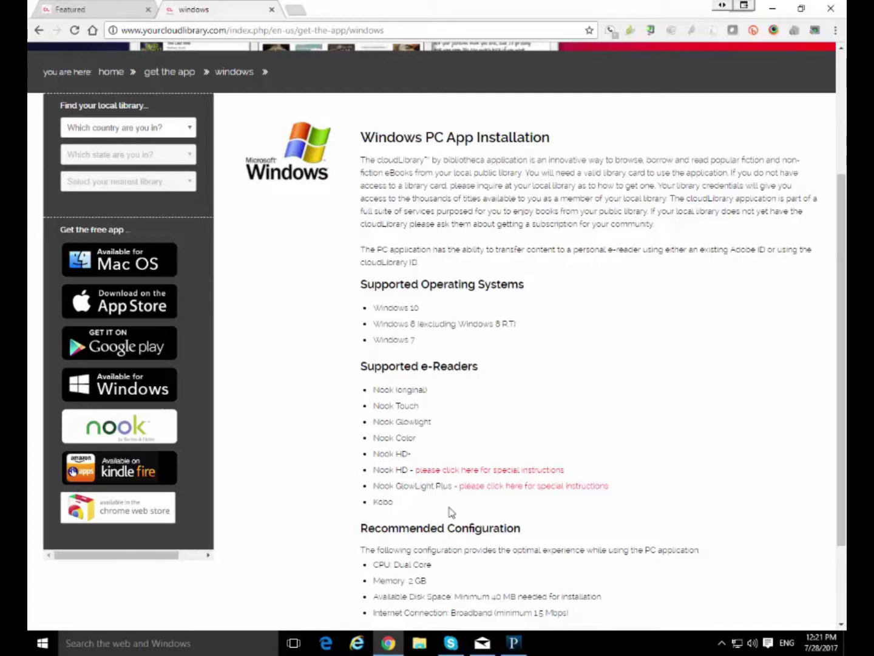
- Download the Windows cloudLibrary 2.2 installer .exe from the 'download the app' button
scroll(576, 334, down, 2)
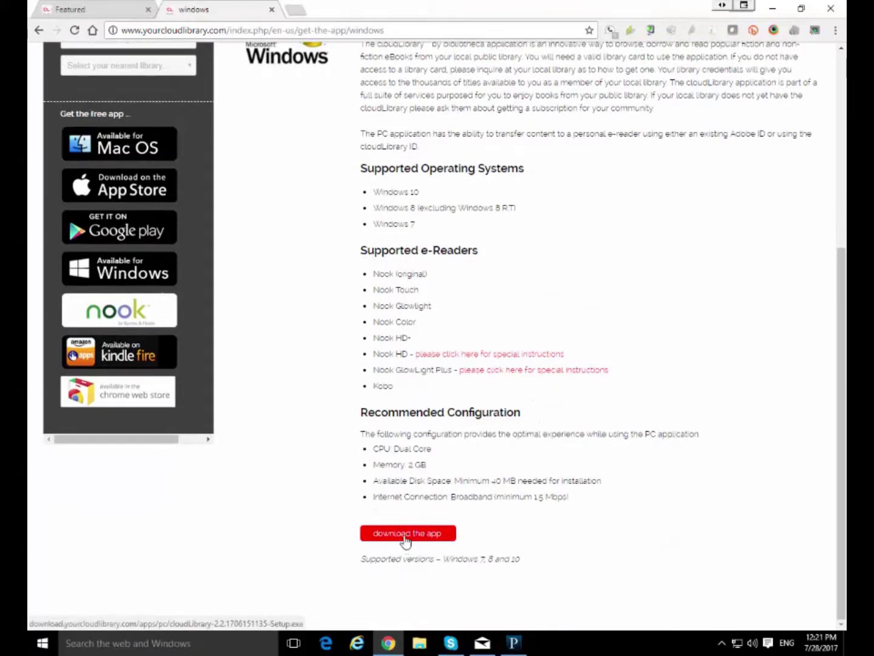
click(401, 534)
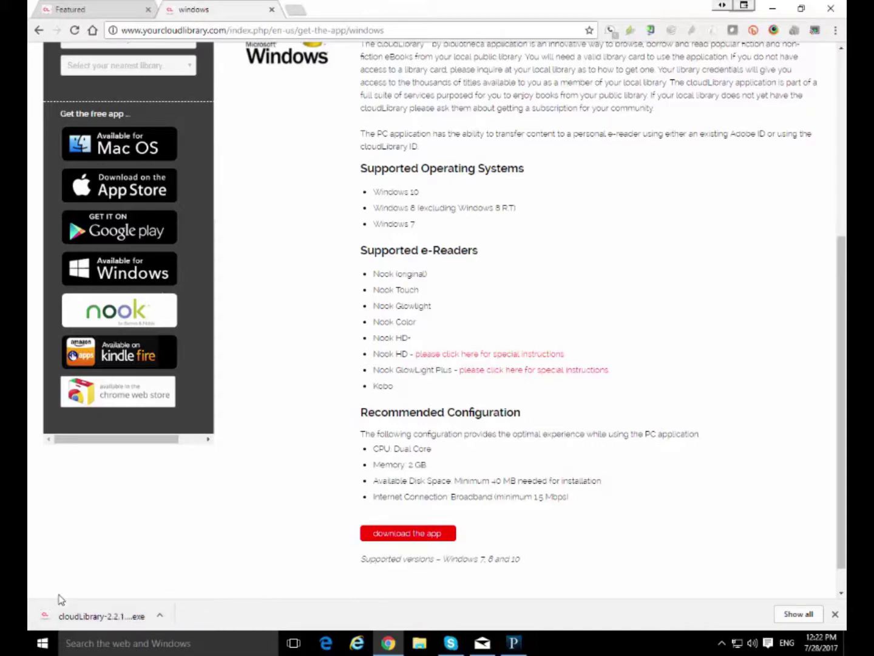
- Run the installer, accept the license, install to the default folder, and finish
click(104, 617)
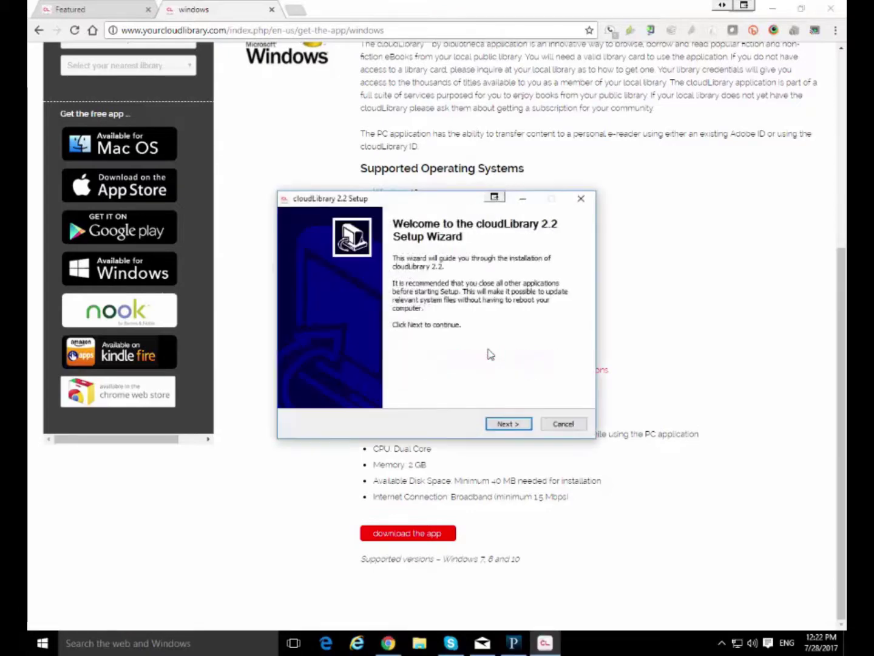
click(509, 425)
click(510, 429)
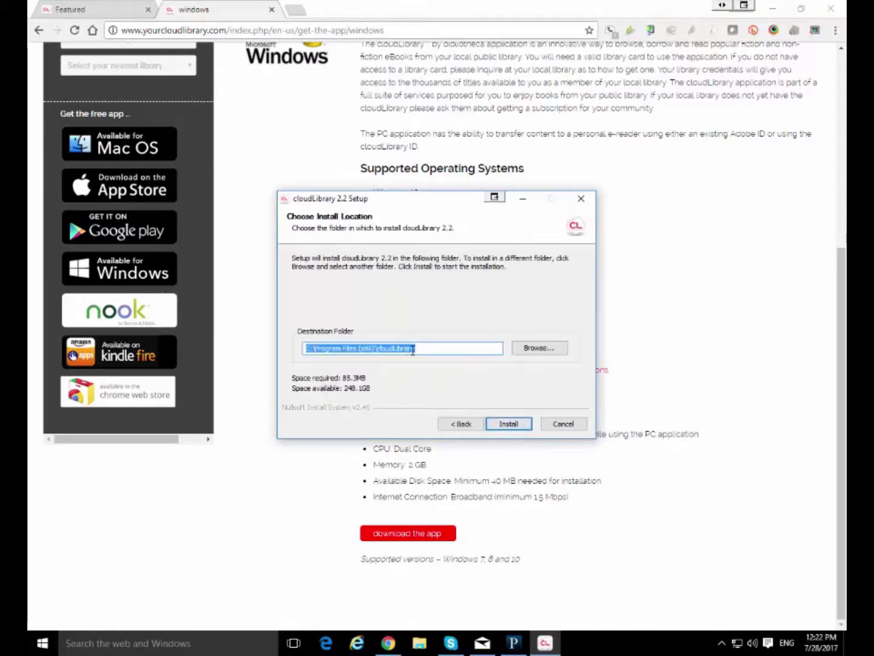
click(517, 429)
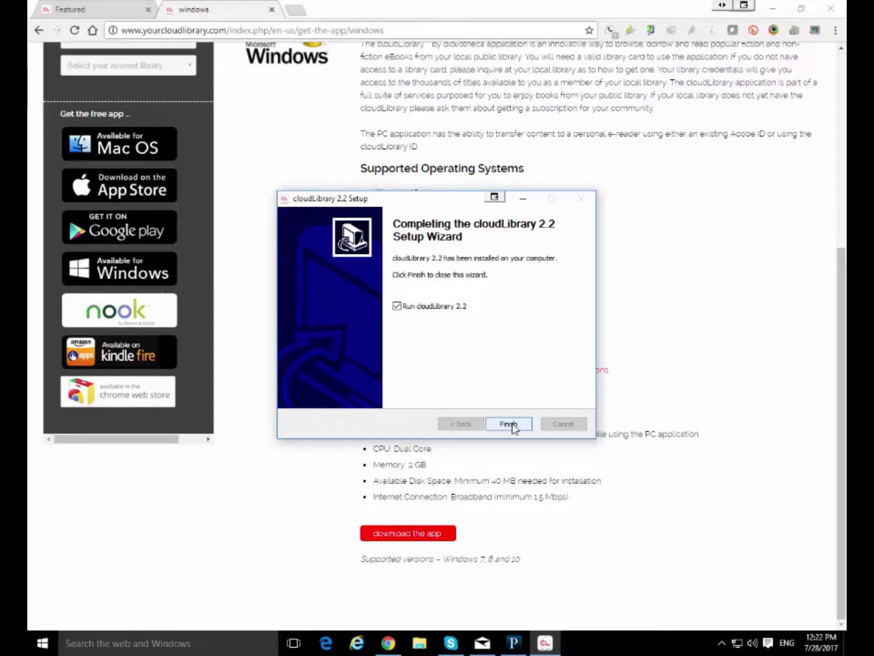
click(510, 424)
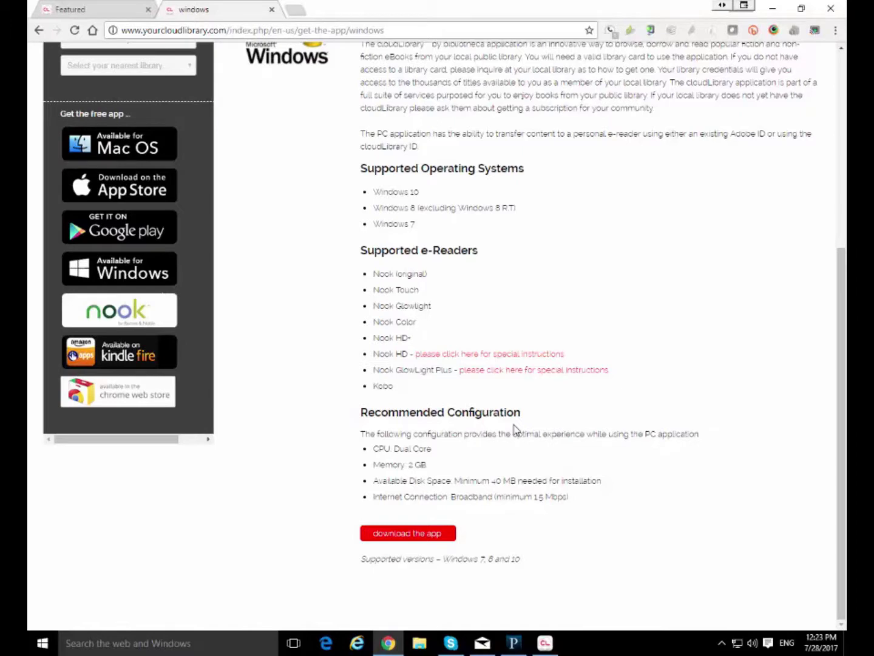
- Bring up the launched cloudLibrary app and choose United States as the country
mouse_move(547, 648)
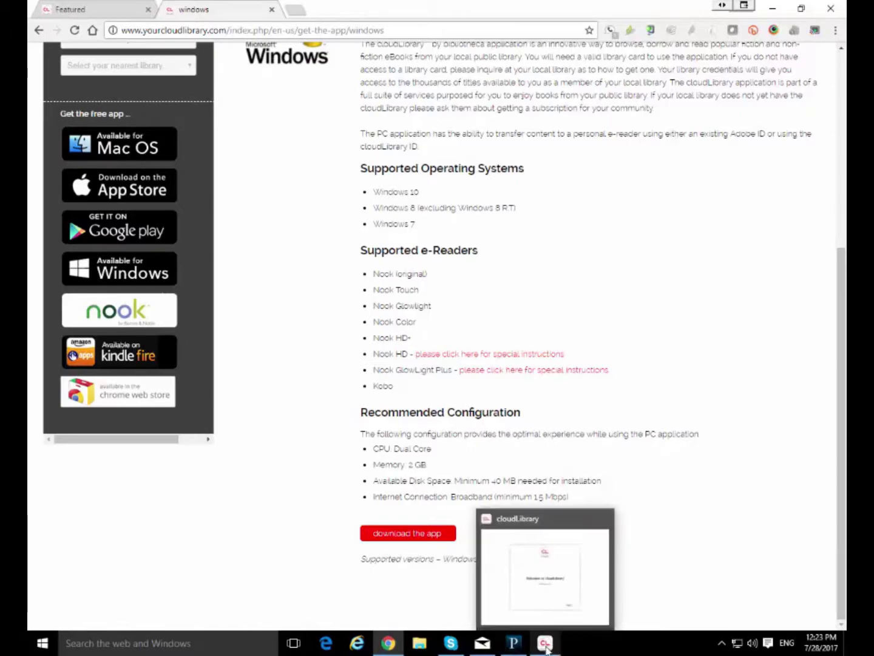
click(543, 582)
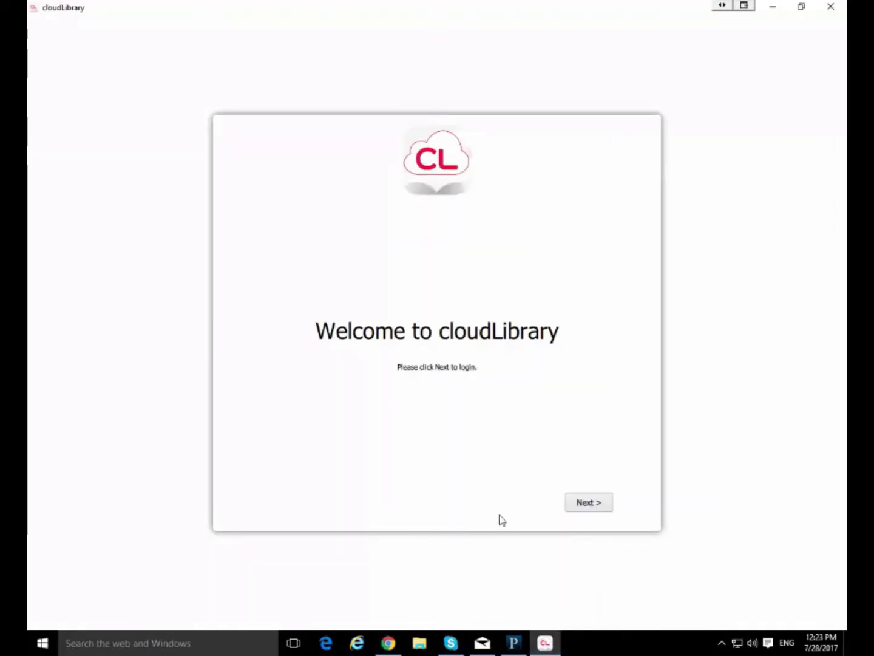
click(582, 510)
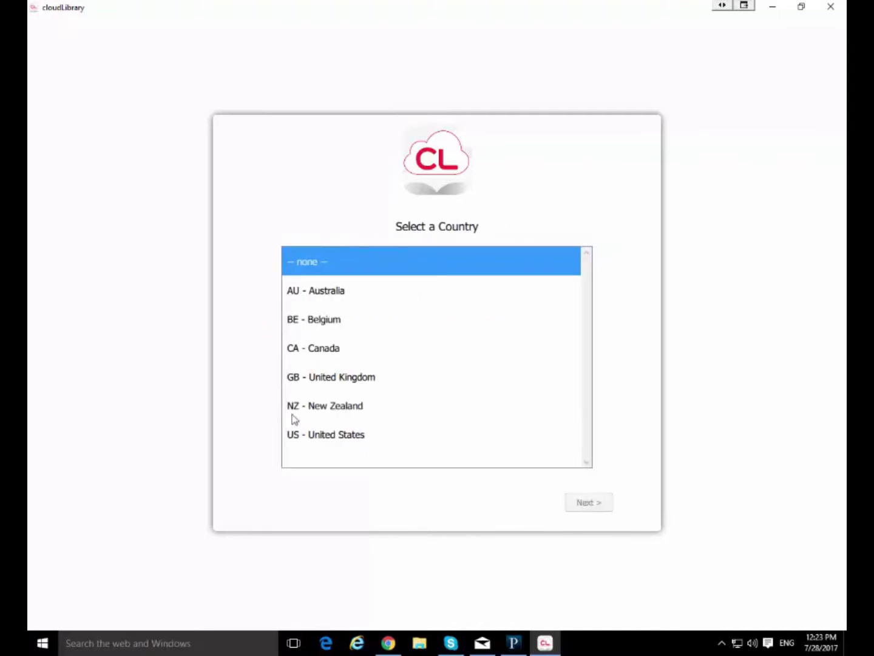
click(333, 438)
click(605, 503)
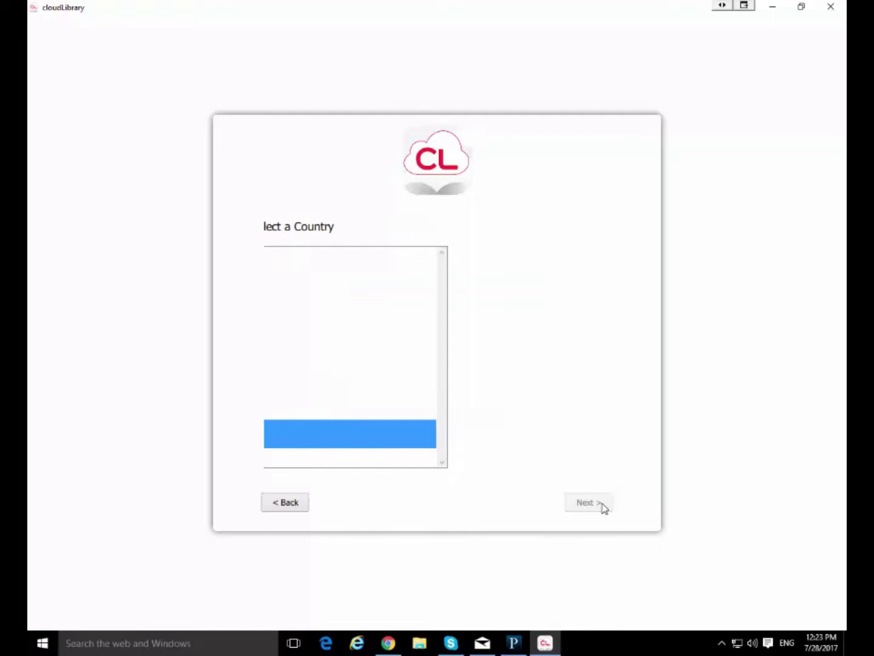
- Select NJ - New Jersey as the state and BCCLS as the library
scroll(493, 401, down, 8)
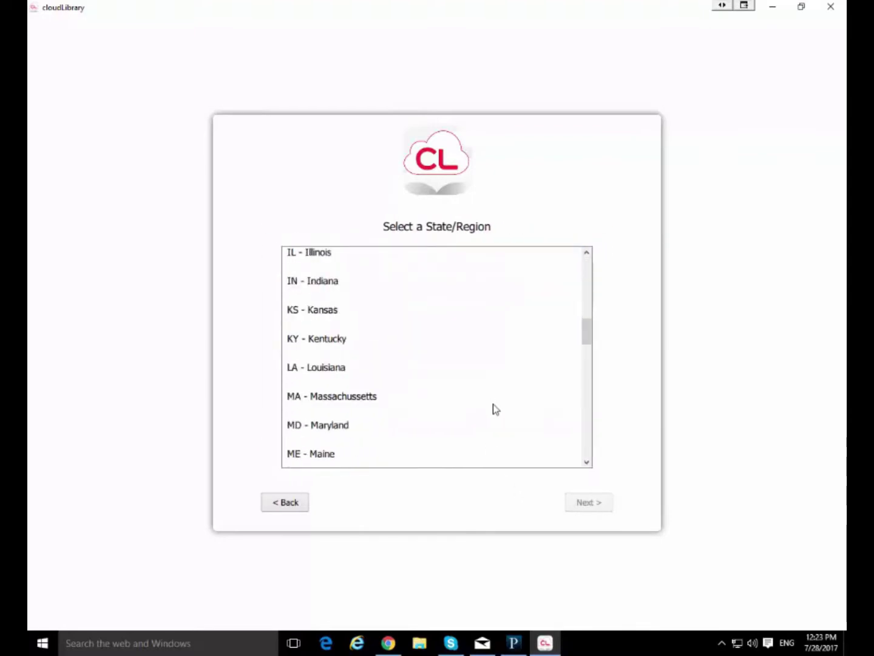
scroll(493, 403, down, 5)
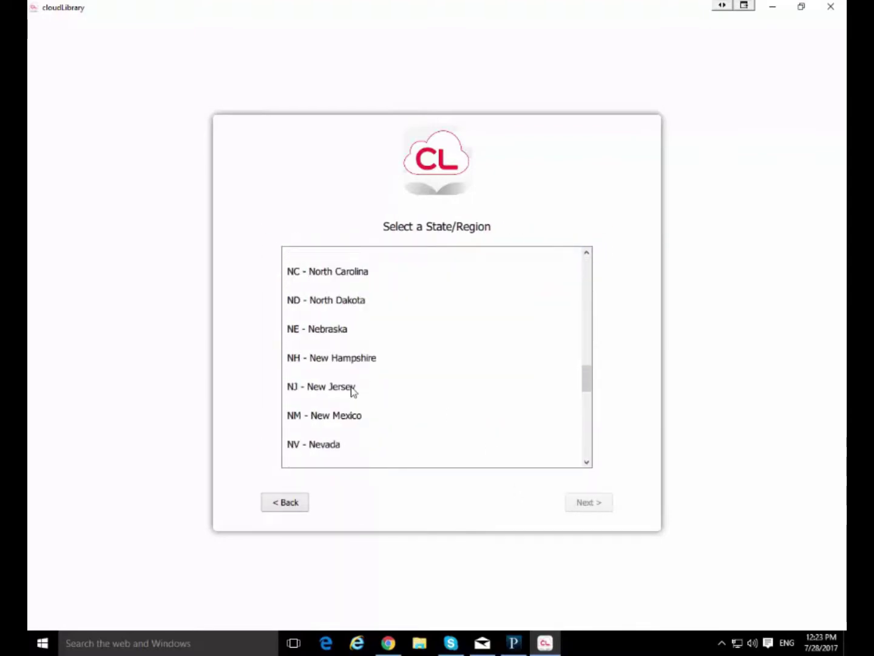
click(350, 388)
click(589, 503)
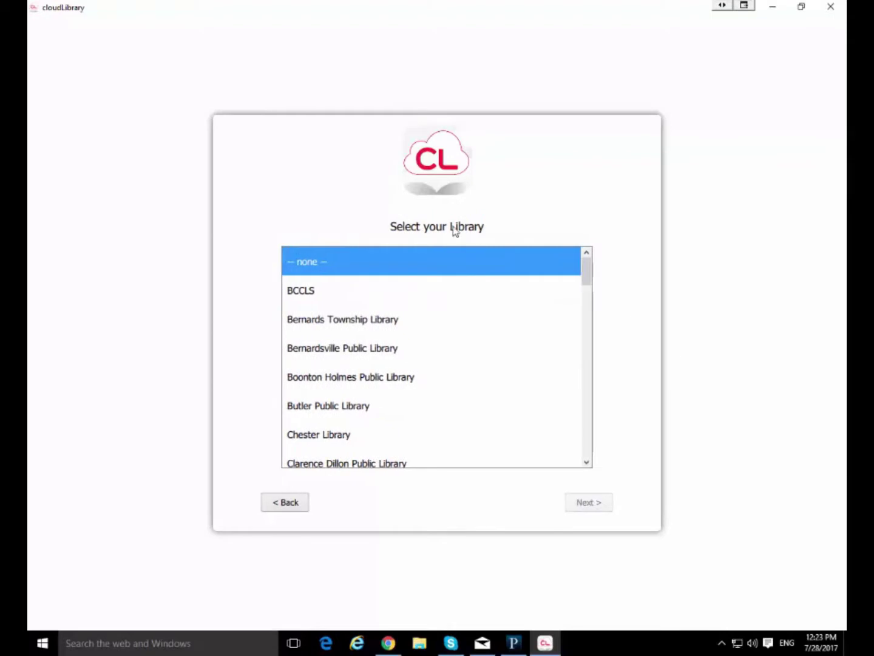
click(324, 297)
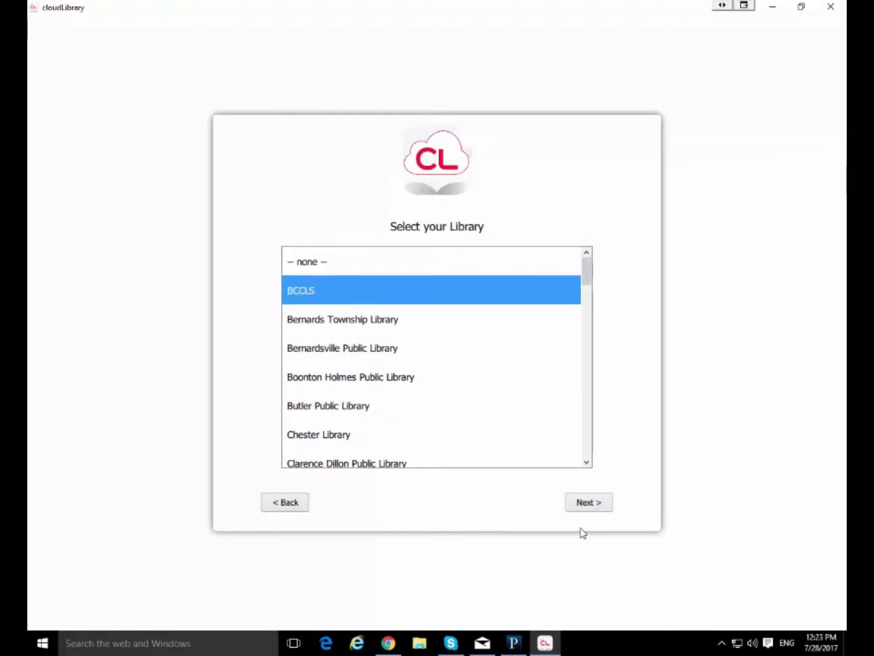
click(583, 502)
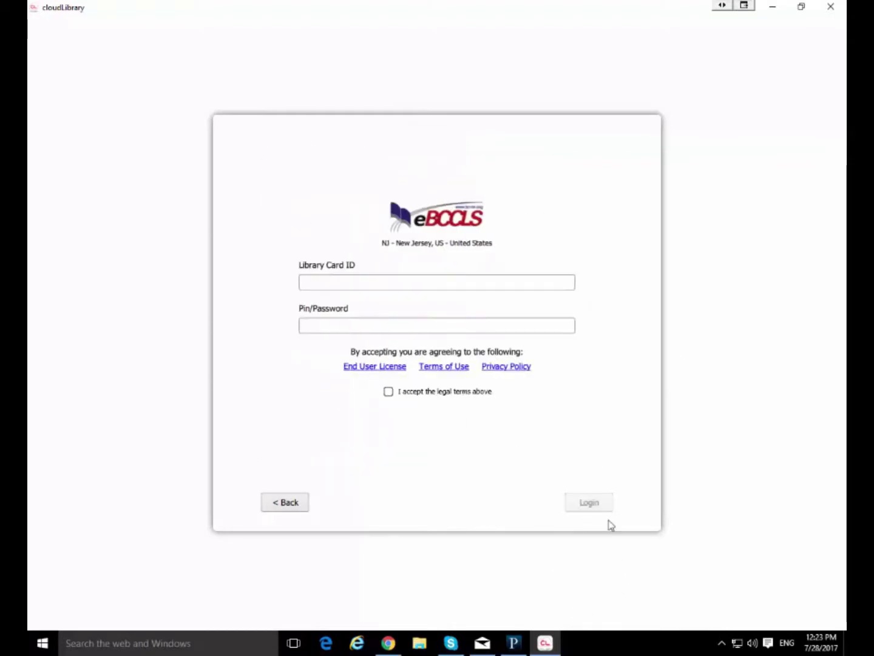
- Paste the library card ID, enter the PIN, accept the legal terms, and log in
click(329, 279)
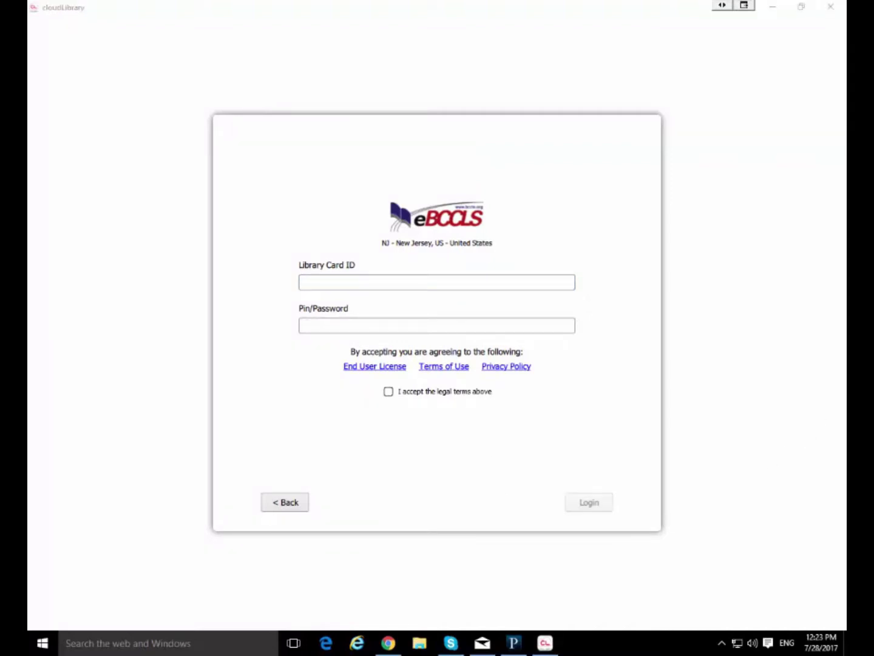
click(423, 286)
key(ctrl+v)
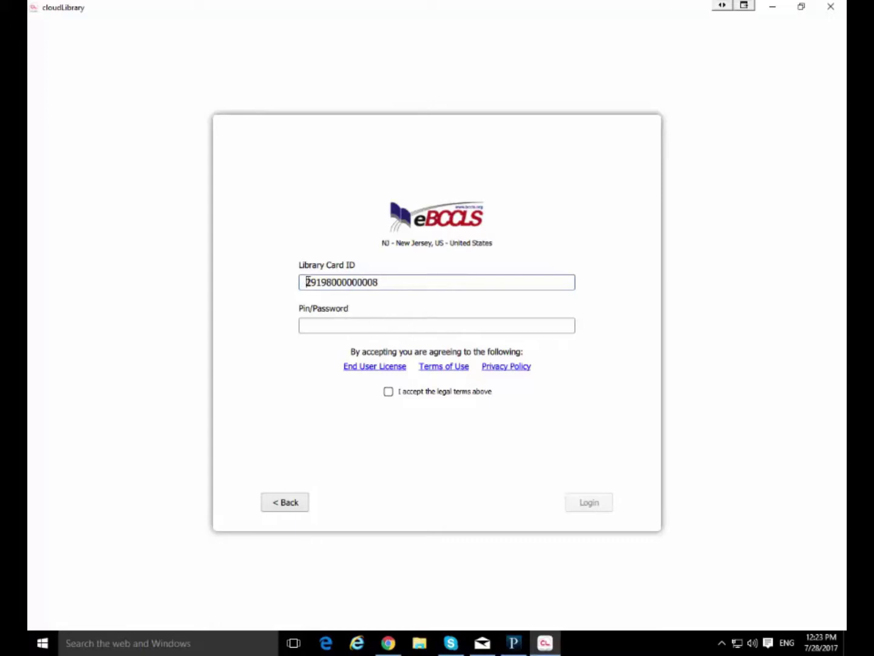
key(BackSpace)
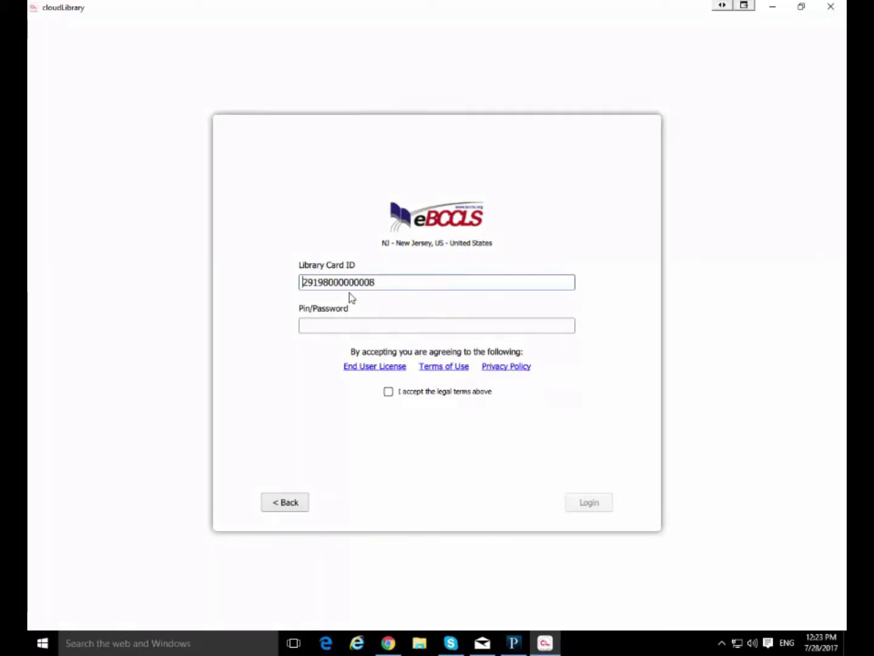
click(361, 330)
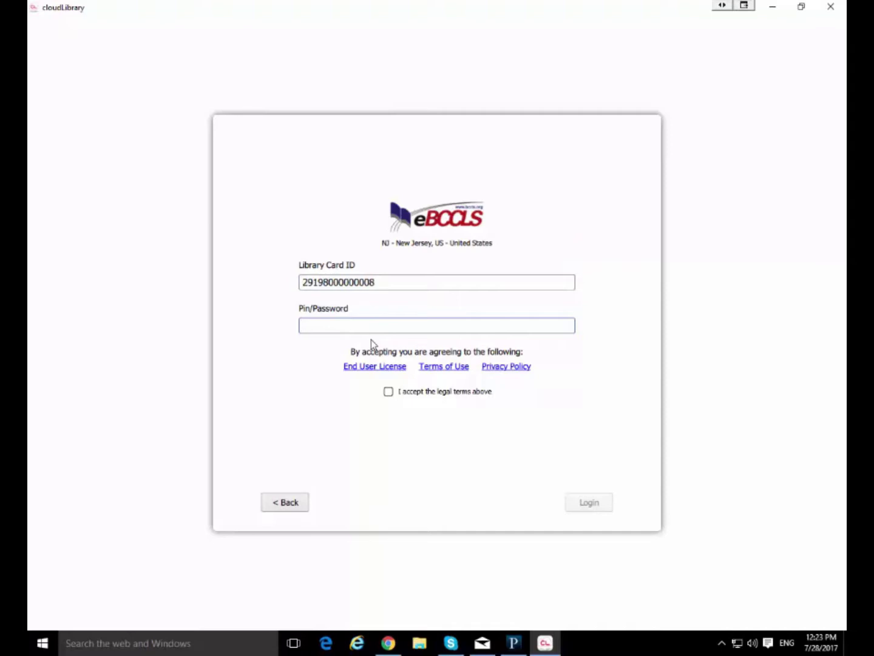
text(****)
click(387, 391)
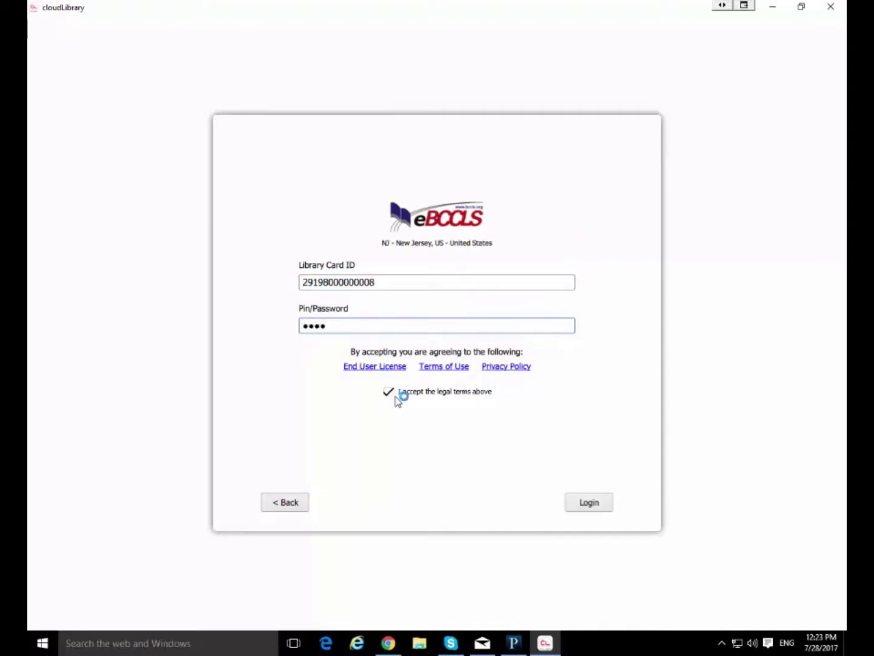
click(595, 506)
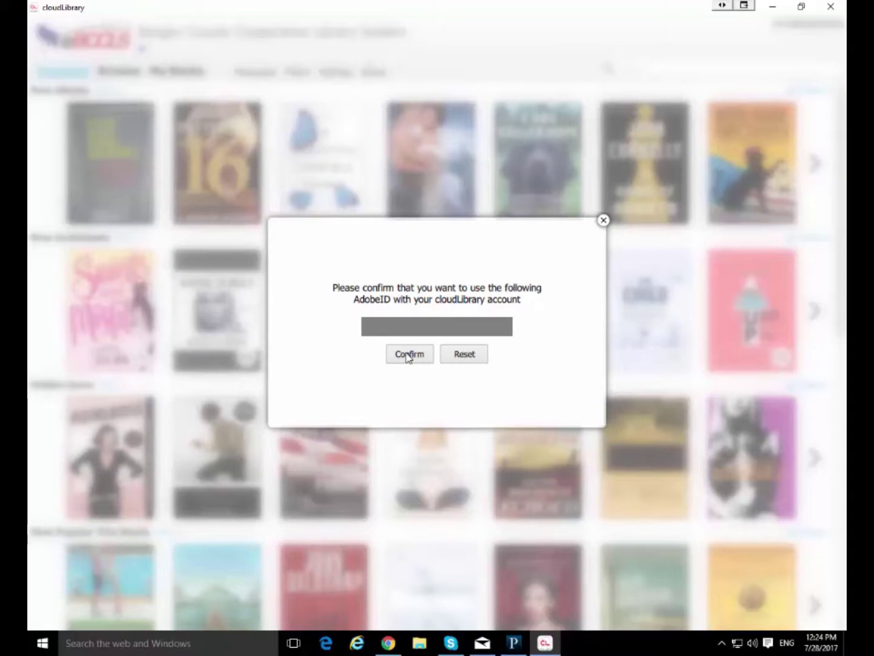
- Confirm the linked AdobeID in the confirmation dialog
click(408, 356)
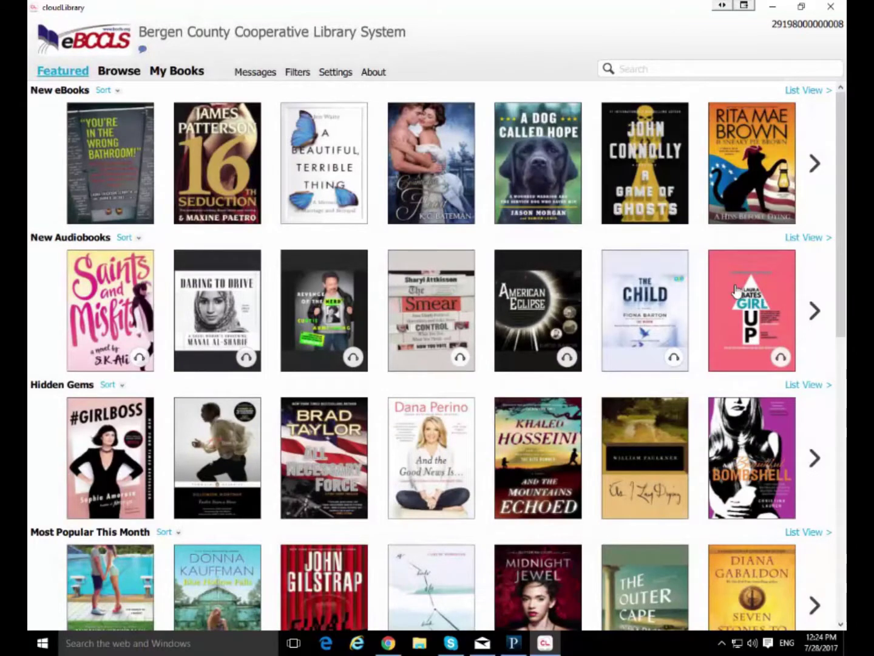
- Check My Books is empty, then go to Browse to see the Fiction shelves
click(169, 76)
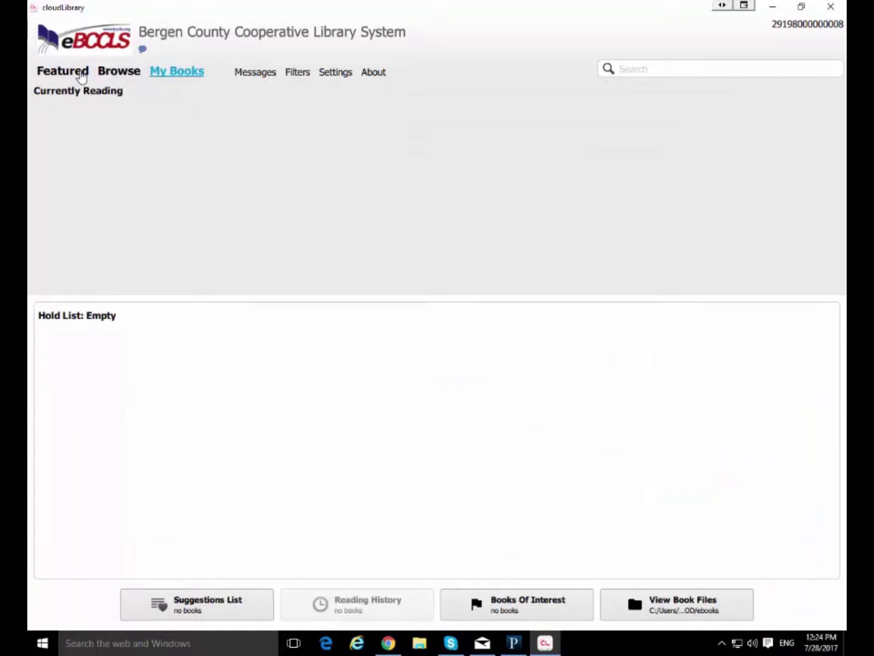
click(53, 74)
click(122, 77)
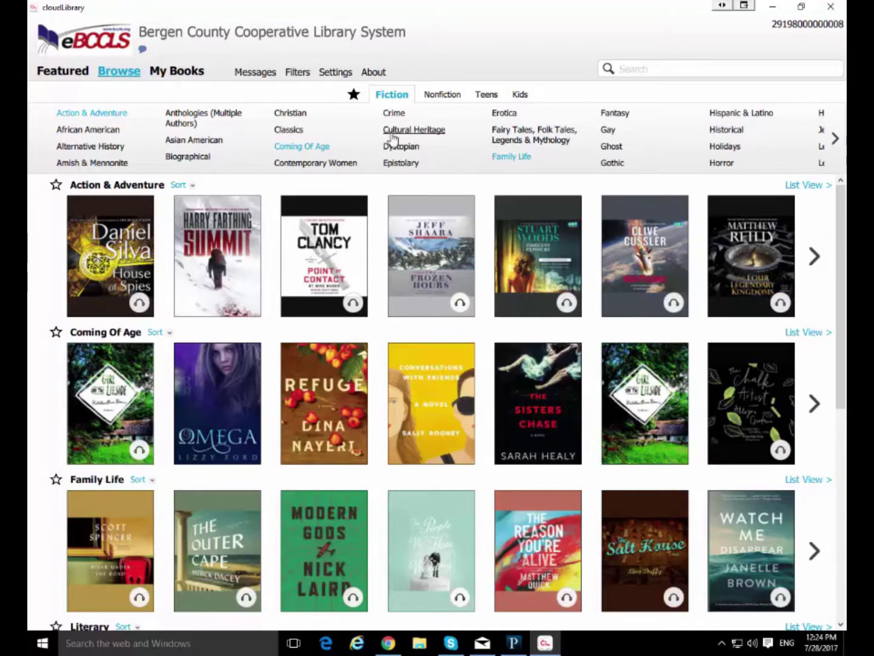
scroll(456, 208, down, 1)
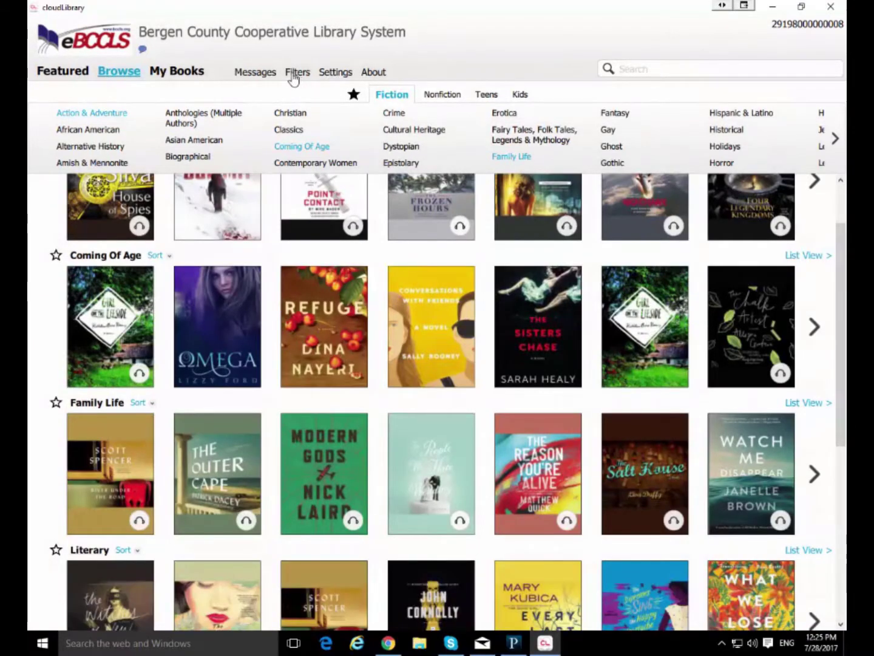
- Filter browsed titles to 'Available Now' and 'Only eBooks'
click(295, 73)
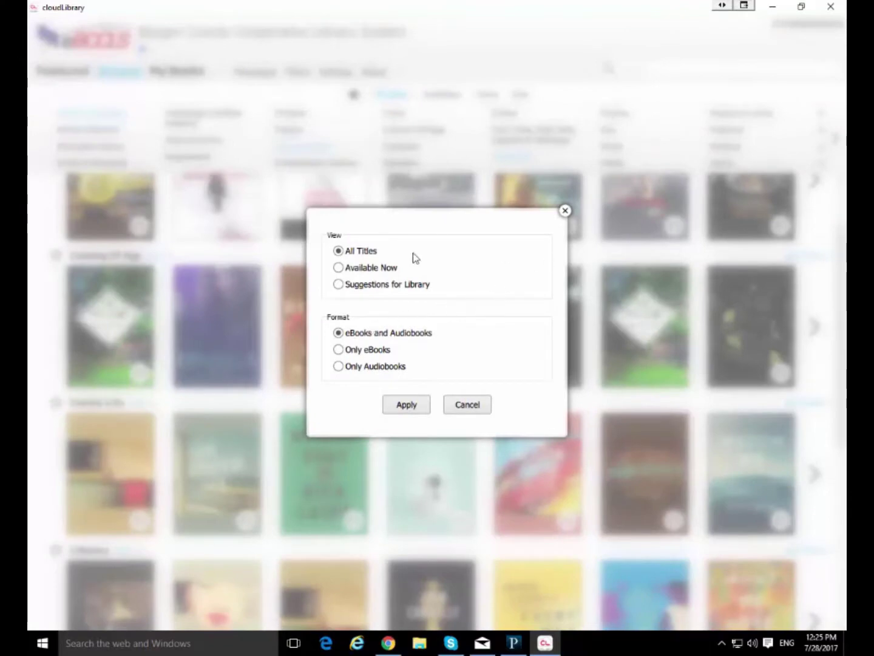
click(343, 268)
click(338, 351)
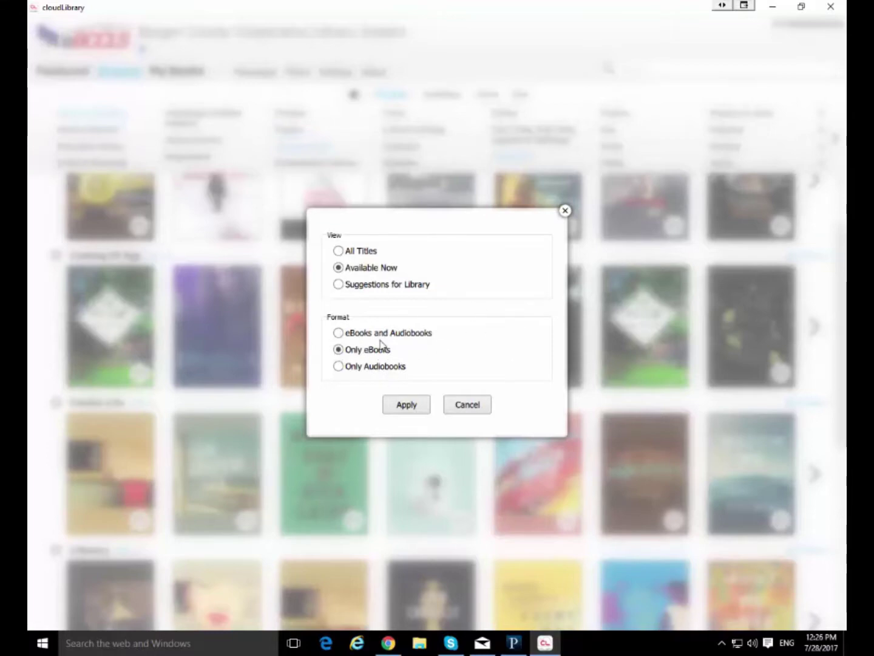
click(408, 406)
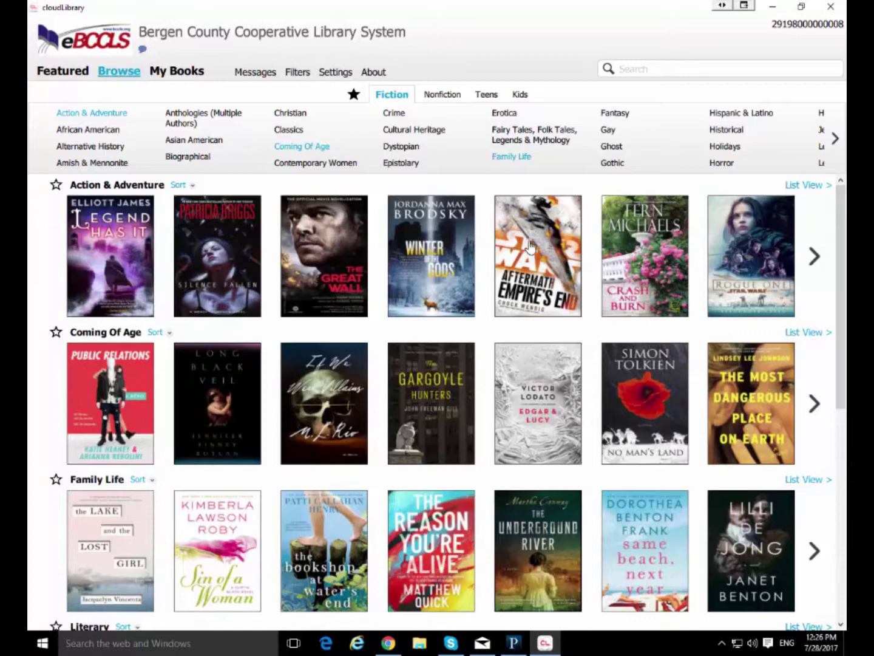
- Borrow The Gargoyle Hunters, read two pages past the cover, and close it
click(427, 393)
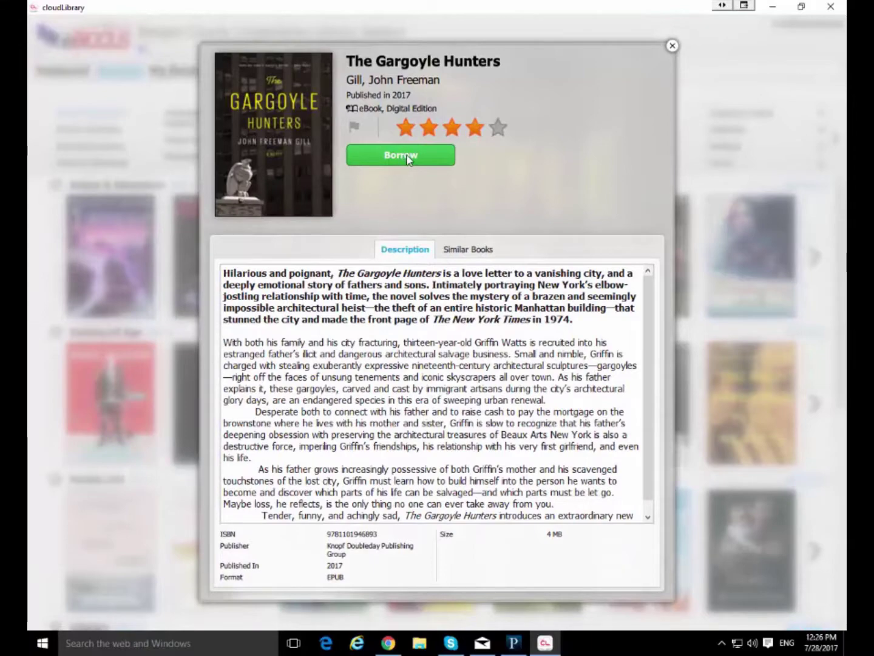
click(407, 156)
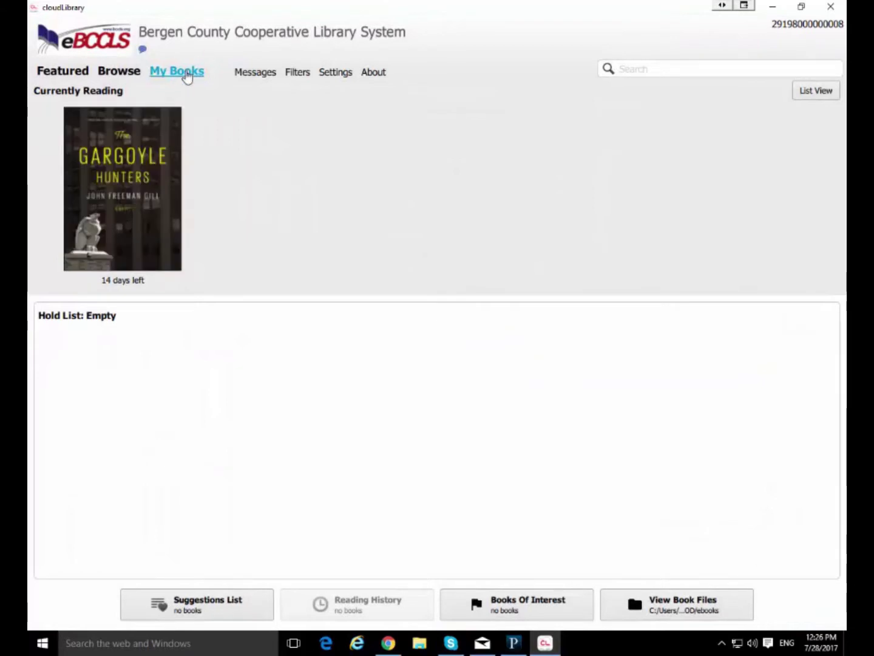
click(130, 202)
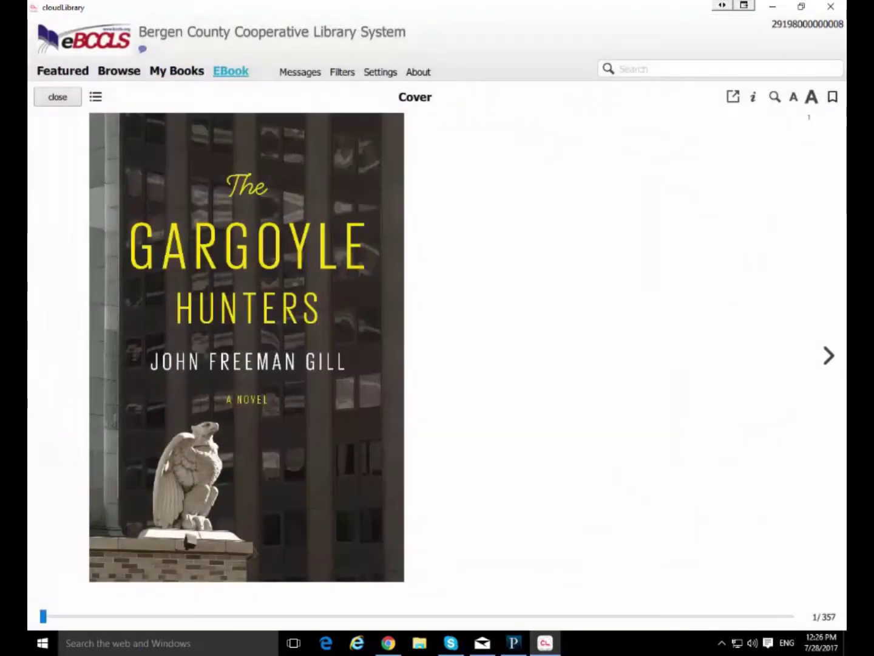
click(827, 358)
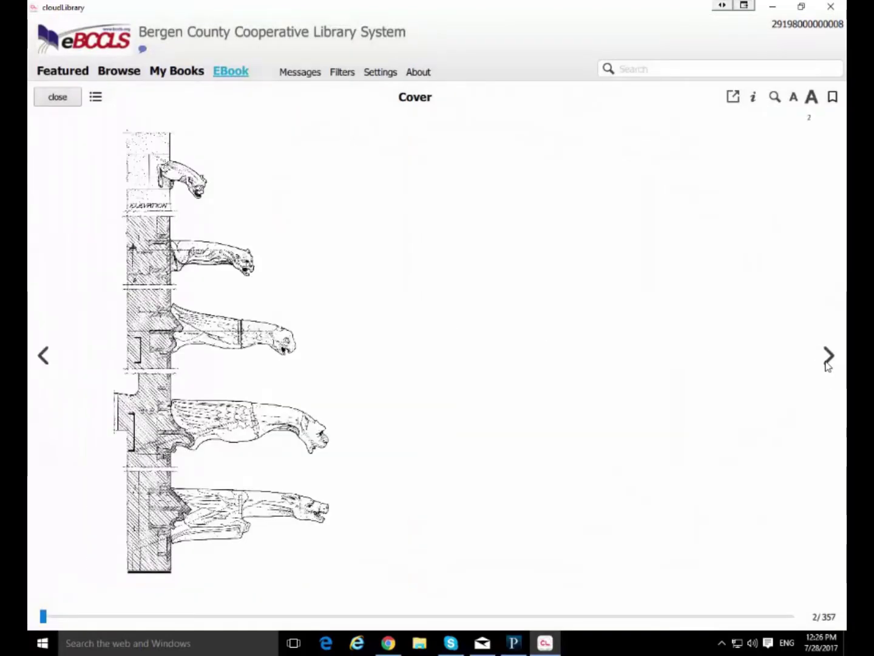
click(827, 360)
click(58, 98)
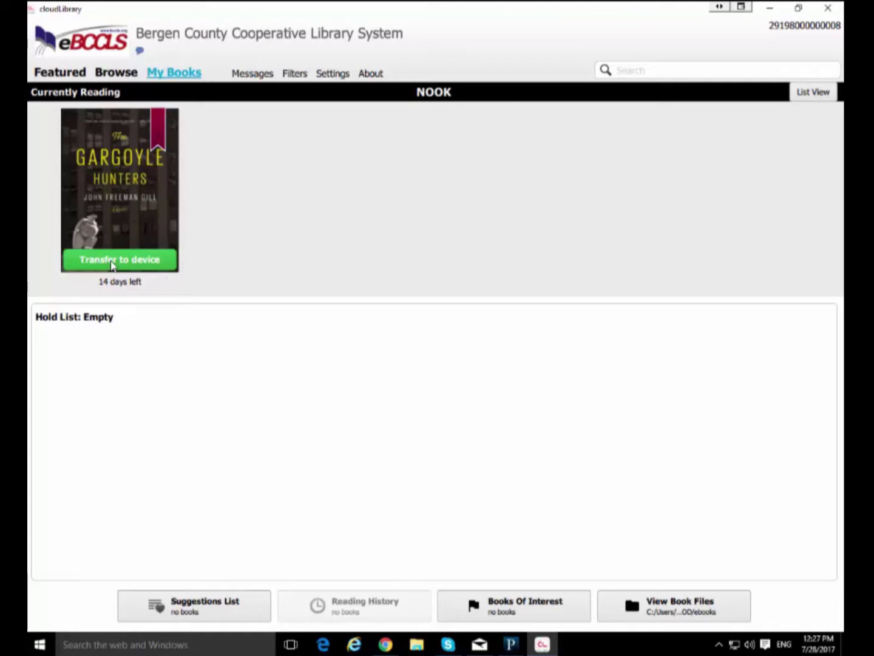
- Send The Gargoyle Hunters to the NOOK, then attempt ejecting NOOK (F:) and cancel the in-use warning
click(112, 263)
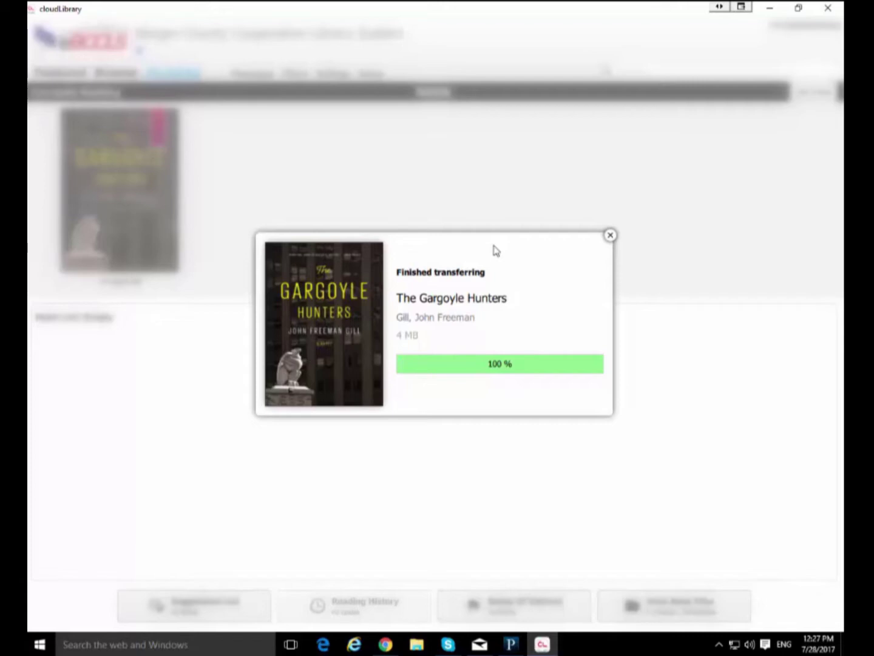
click(609, 235)
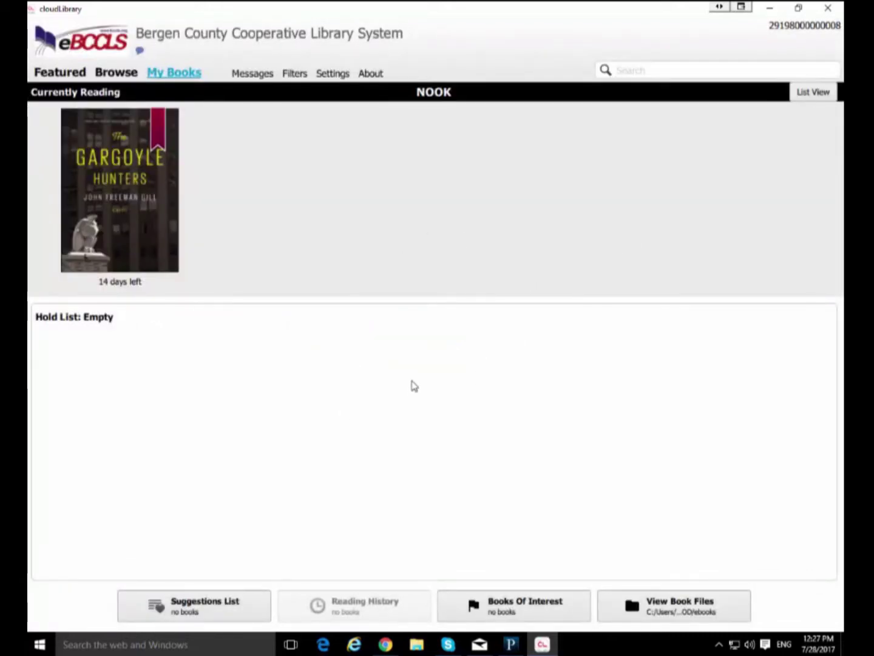
click(719, 644)
click(721, 599)
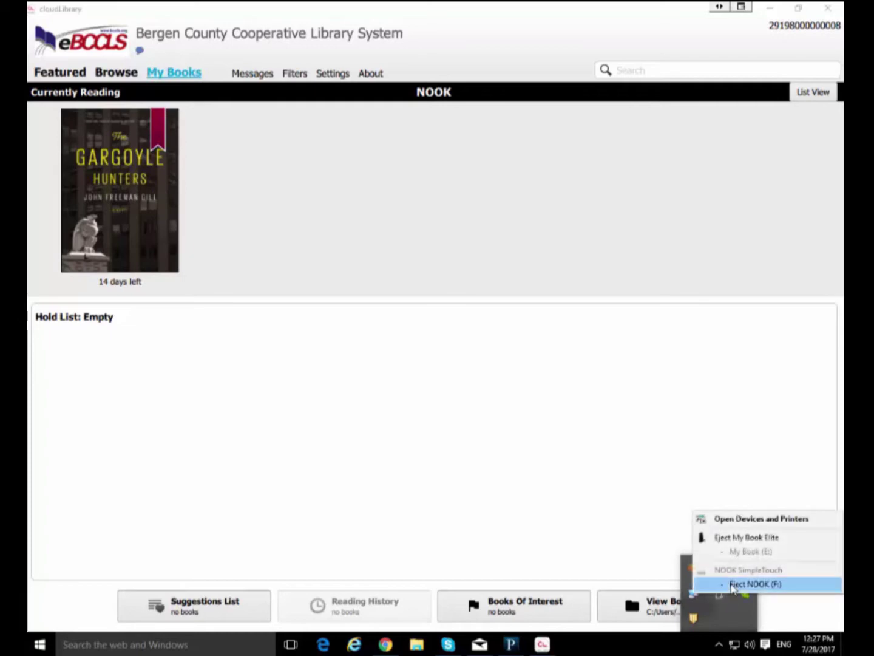
click(728, 583)
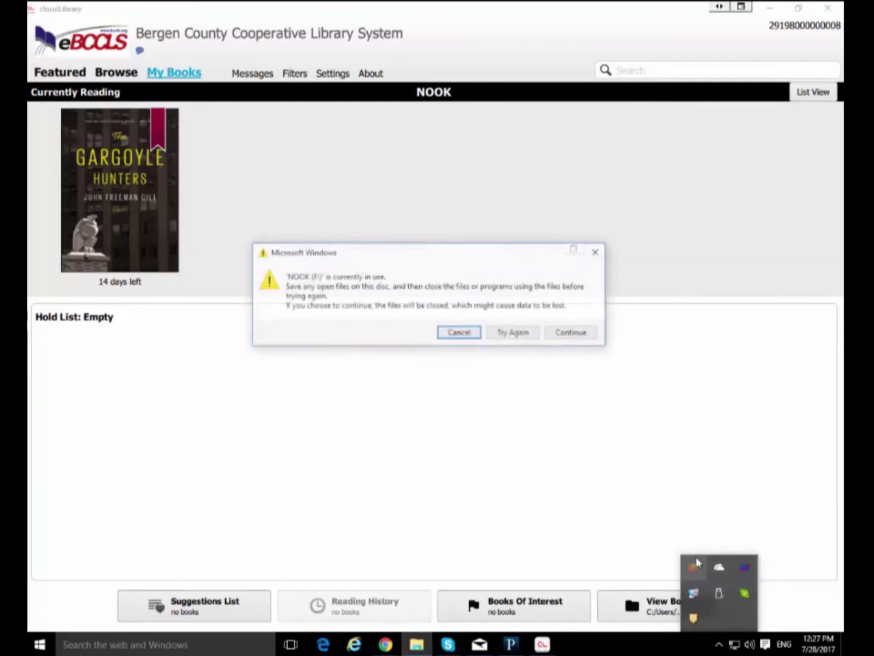
click(459, 336)
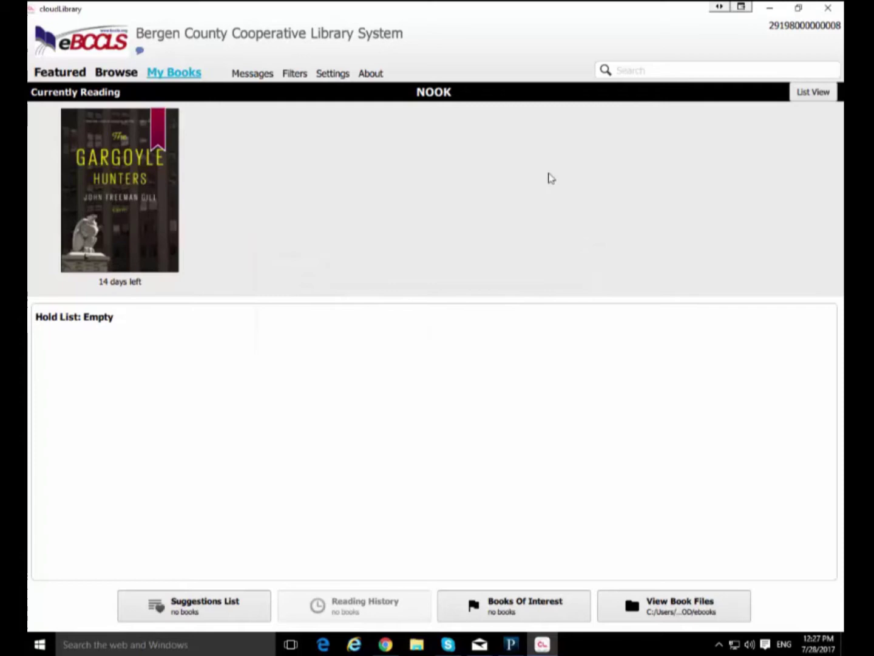
- Close cloudLibrary, then eject NOOK (F:) from the tray and dismiss the Safe To Remove notice
click(827, 8)
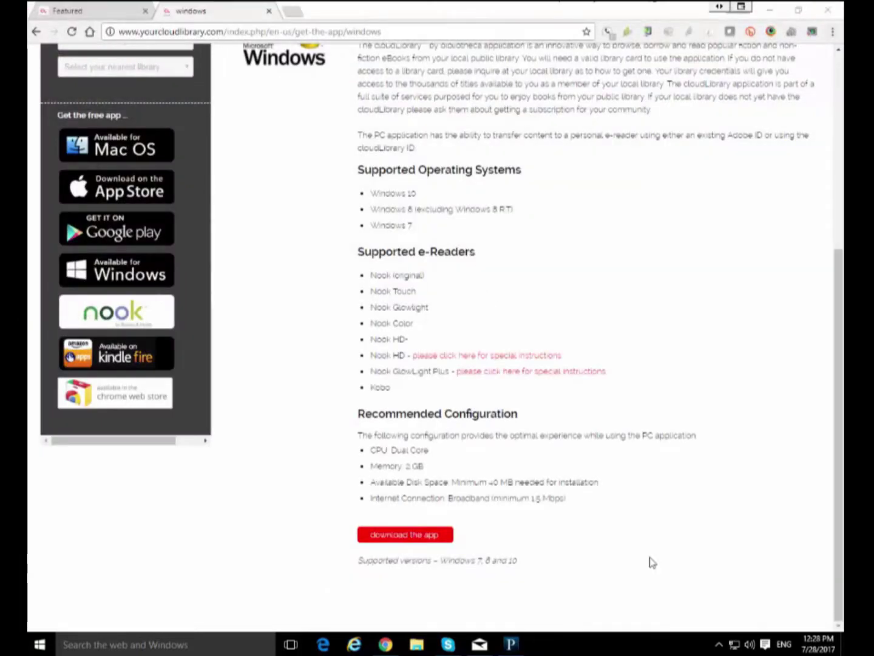
click(718, 644)
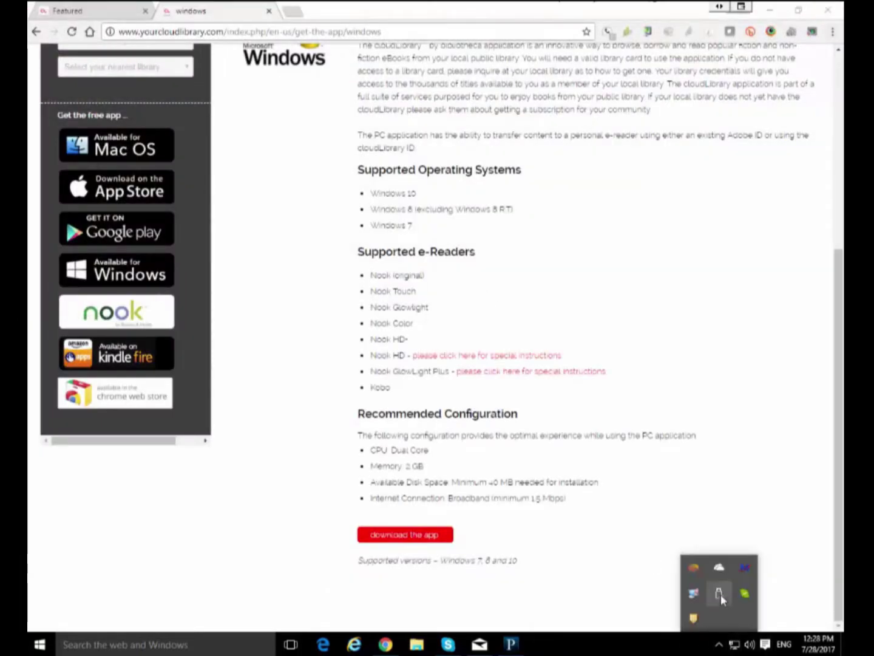
click(720, 593)
click(726, 585)
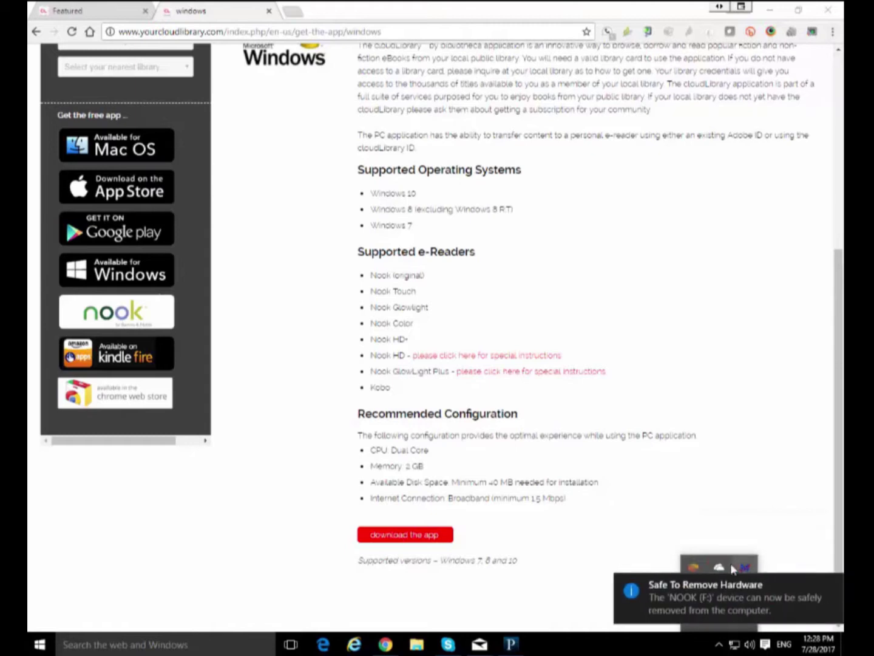
click(830, 585)
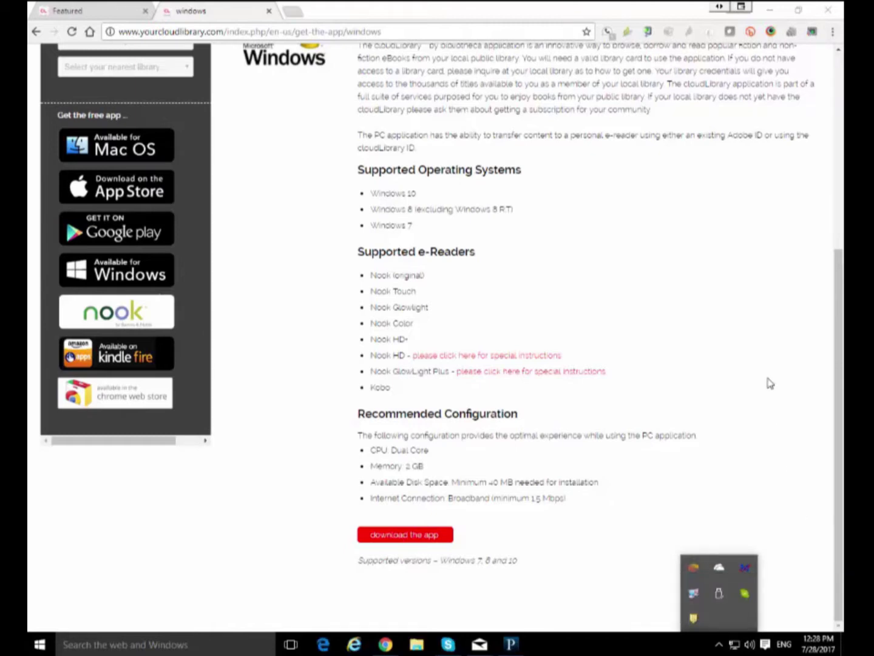
click(770, 383)
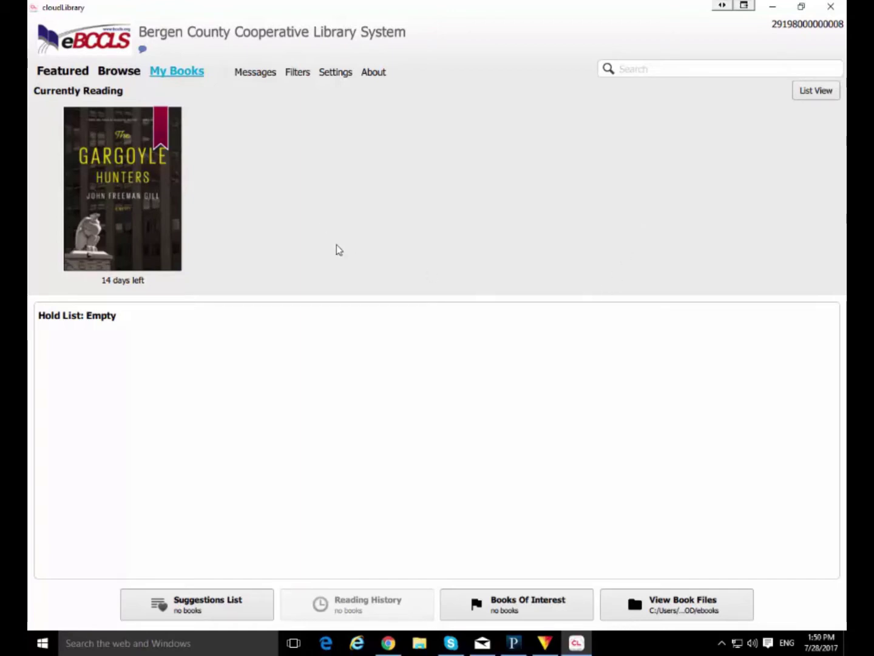
mouse_move(556, 652)
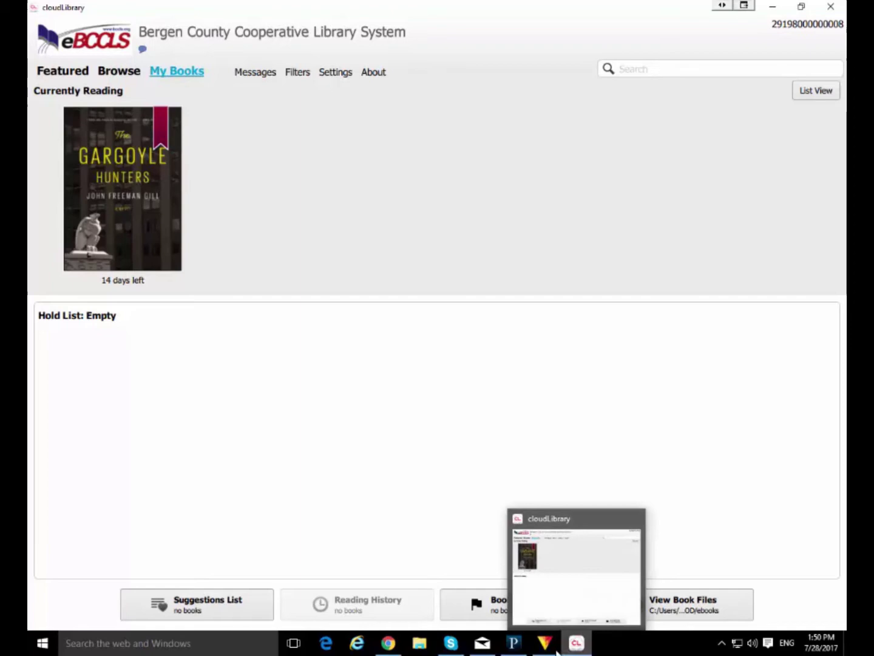
click(371, 584)
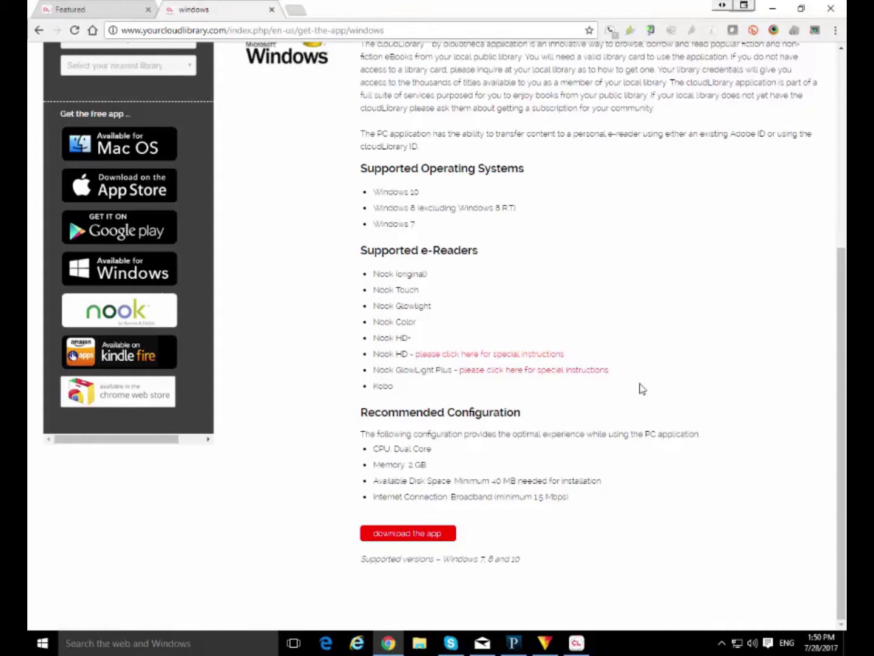
click(783, 8)
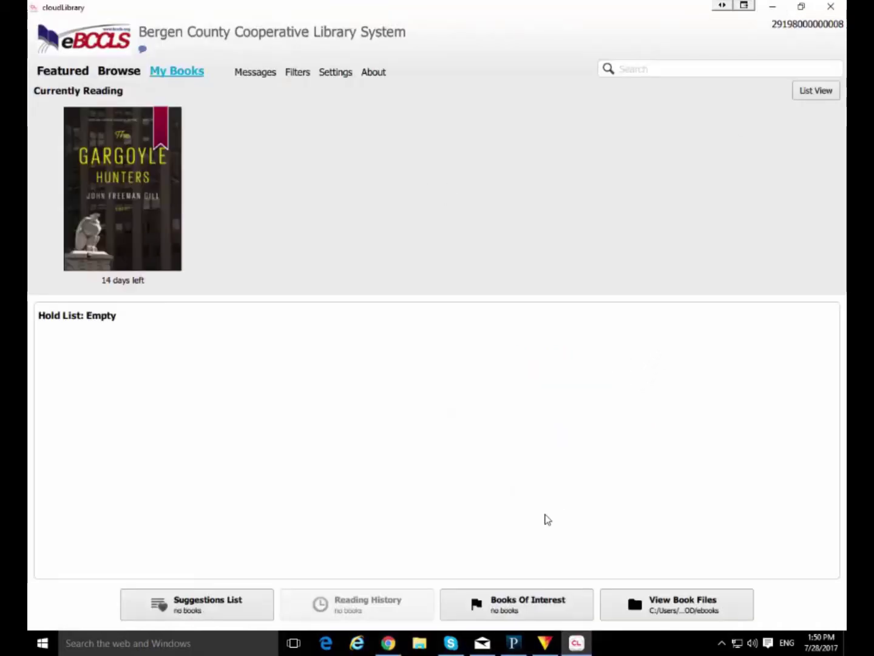
- Drag The Gargoyle Hunters EPUB from the ebooks folder onto NOOK (F:), then close Explorer
click(667, 609)
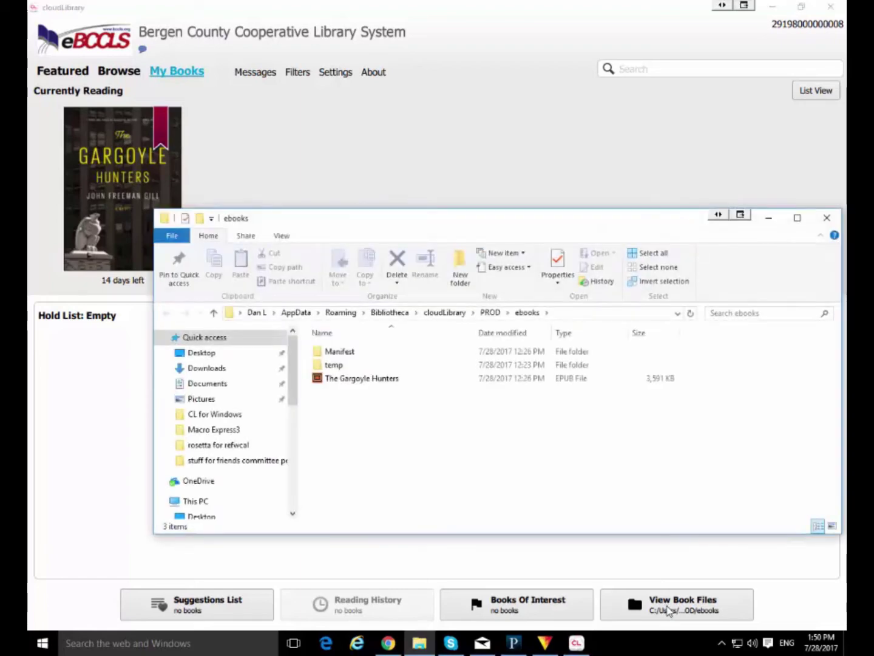
click(381, 384)
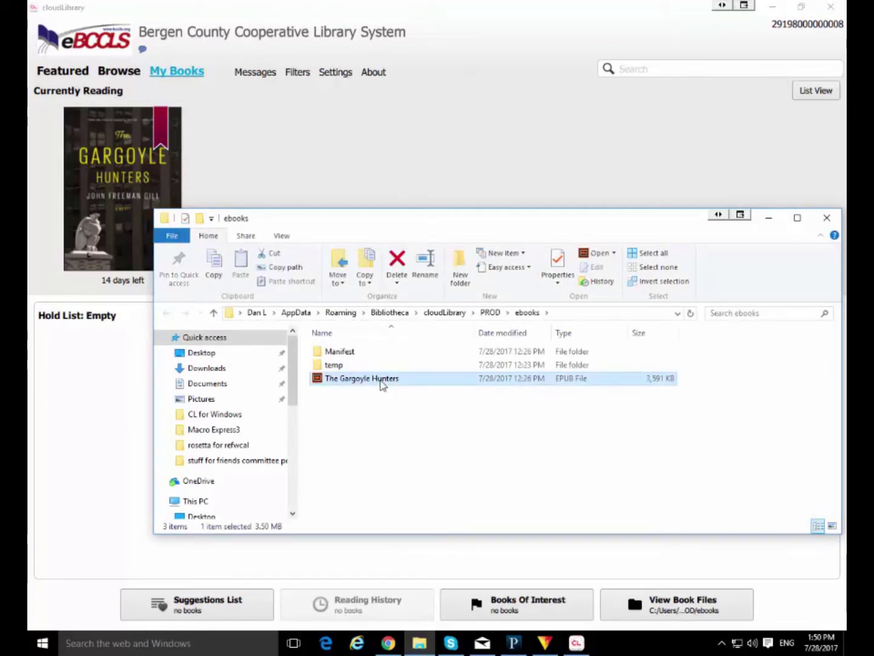
scroll(218, 389, down, 5)
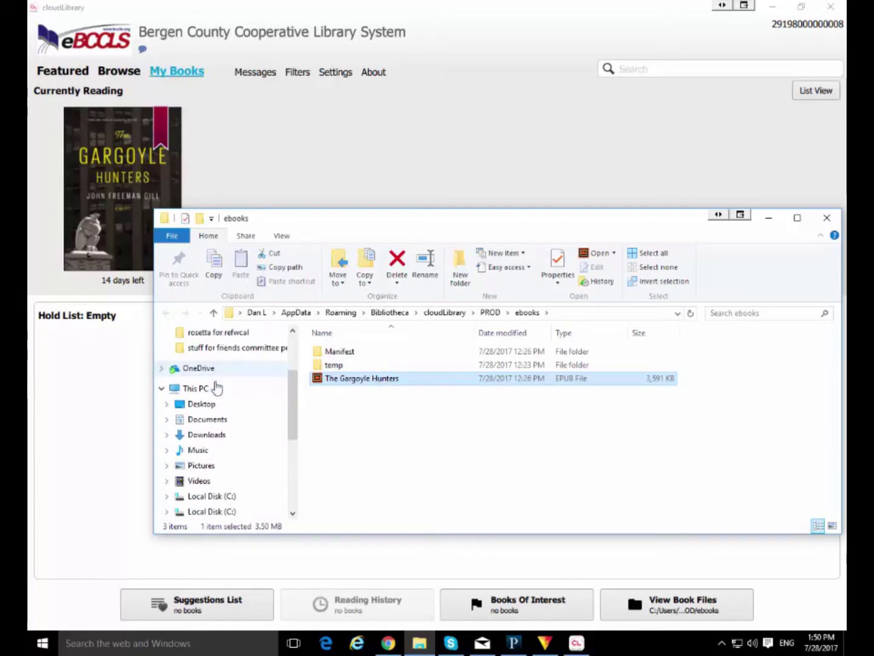
scroll(218, 389, down, 2)
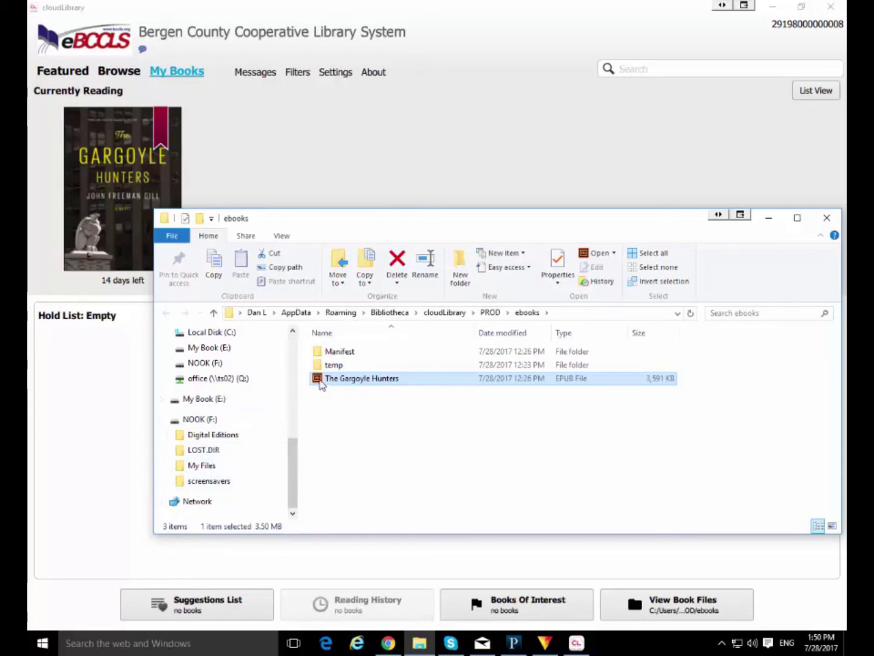
drag(320, 382, 205, 465)
click(827, 218)
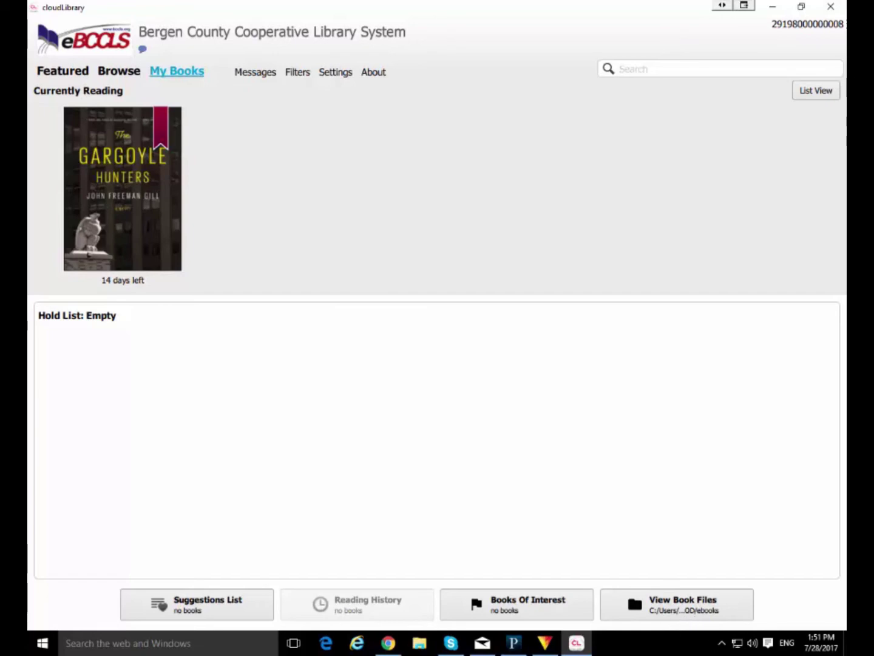
- Eject NOOK (F:) via the tray's USB icon and dismiss the Safe To Remove Hardware notice
click(723, 641)
click(723, 590)
click(724, 576)
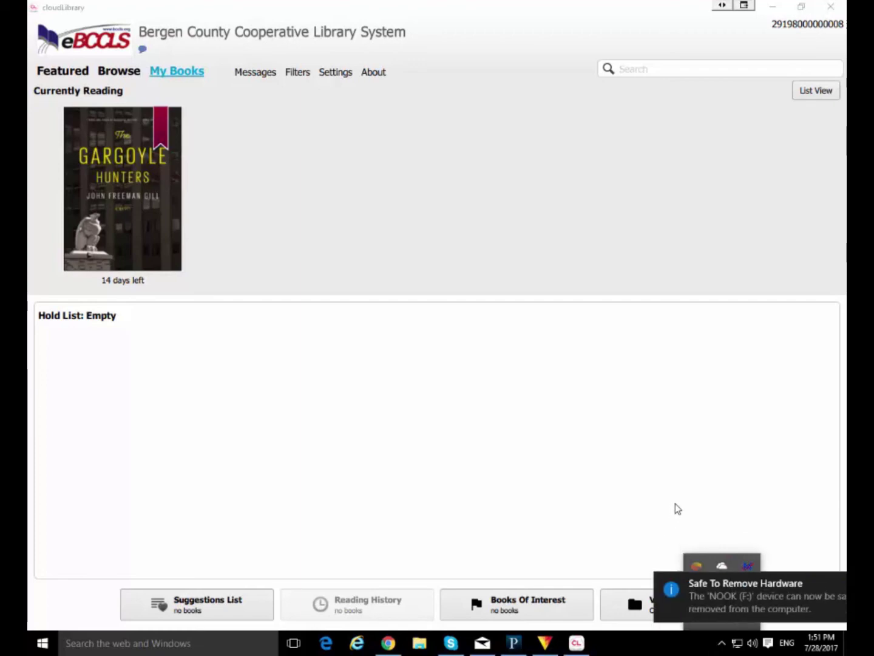
click(734, 605)
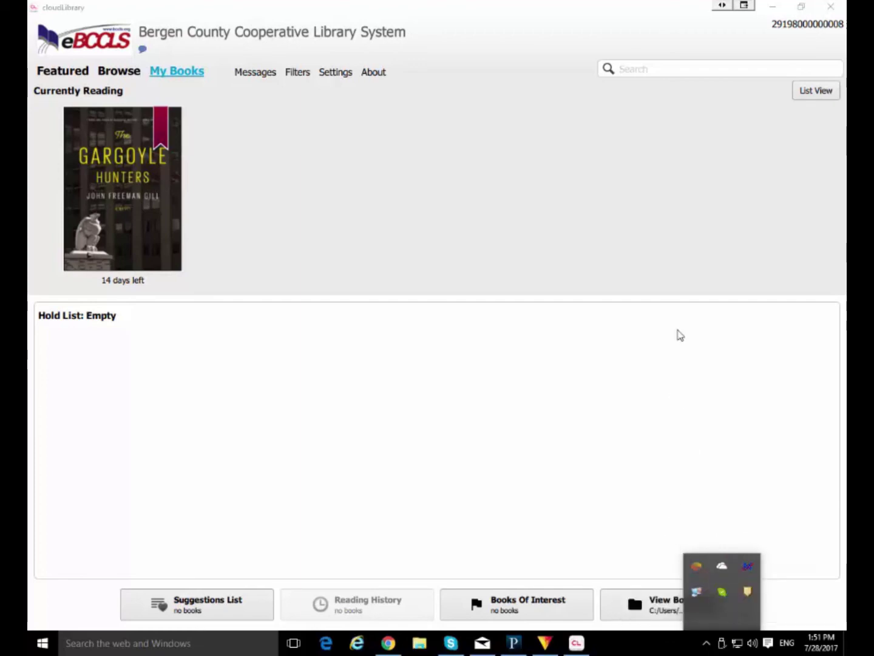
click(734, 429)
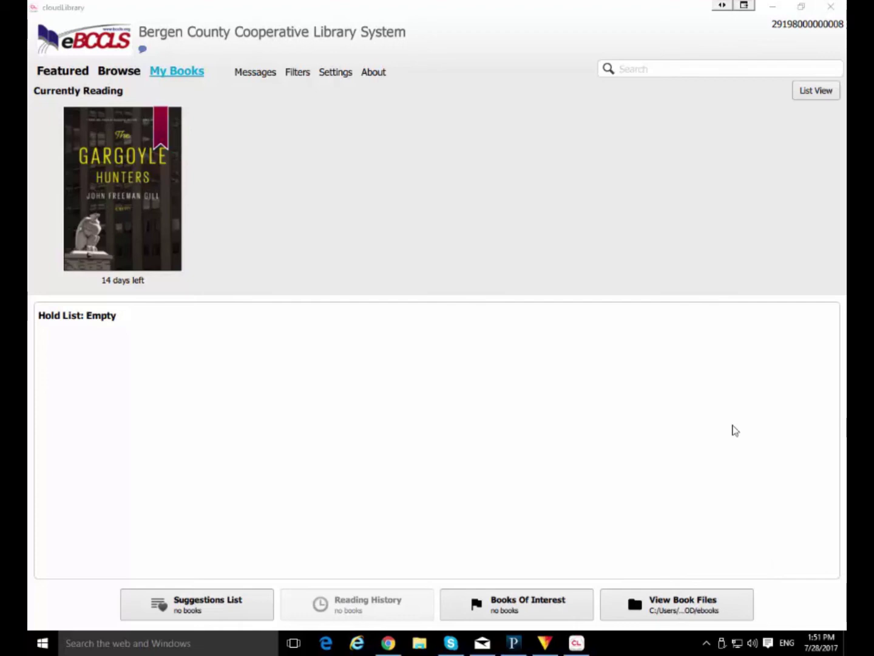